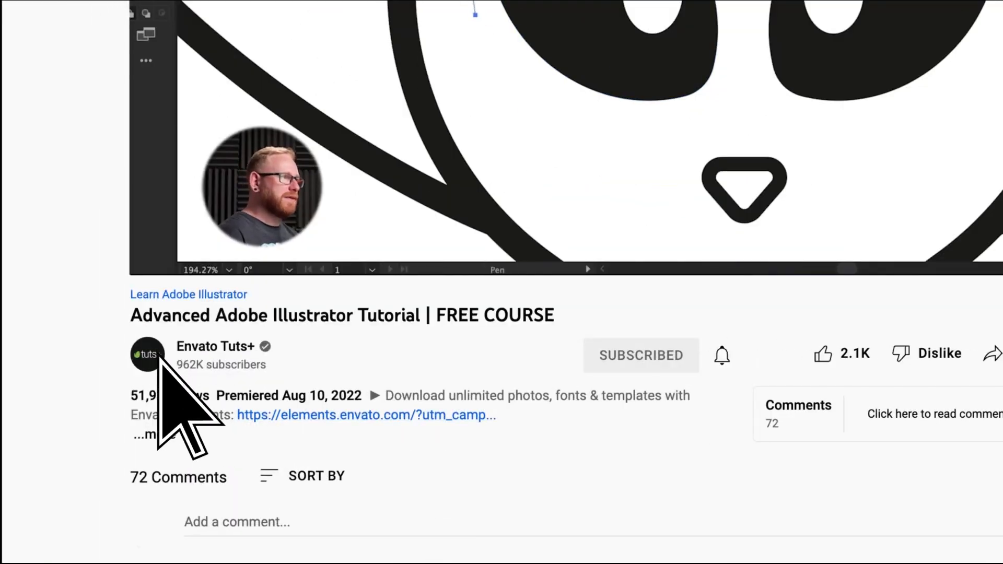
{"action": "left_click", "coordinate": [148, 355]}
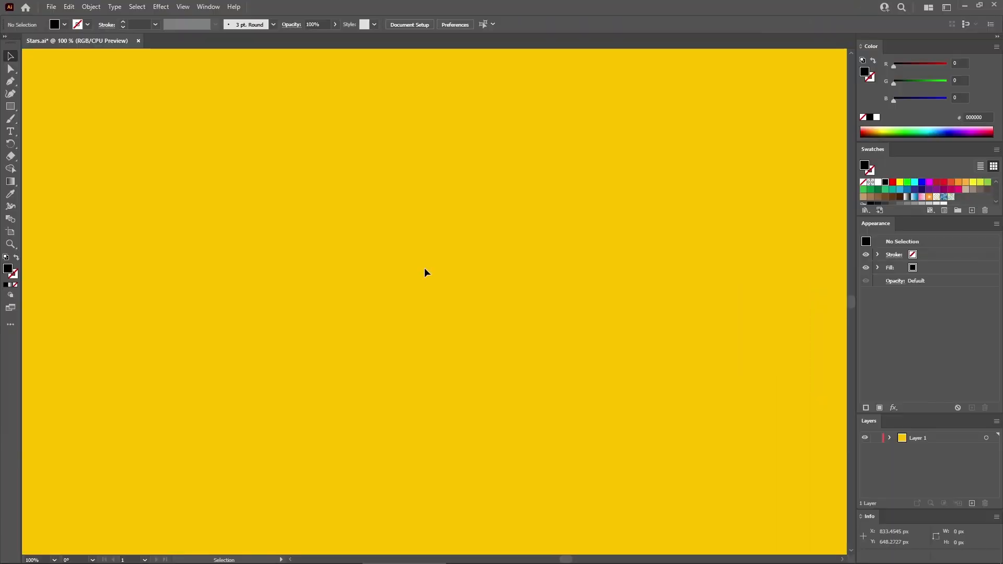
Step: Draw a black star about 389 by 370 px with the Star tool and create another beside it from numeric settings with 5 points
{"action": "left_click", "coordinate": [11, 107]}
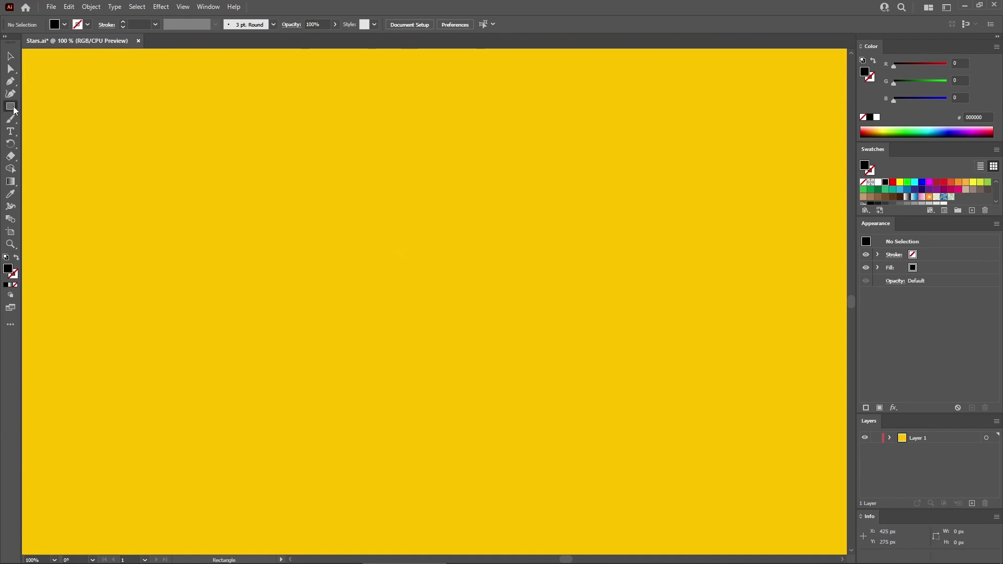
{"action": "left_click", "coordinate": [45, 143]}
{"action": "left_click_drag", "start_coordinate": [245, 267], "coordinate": [346, 400]}
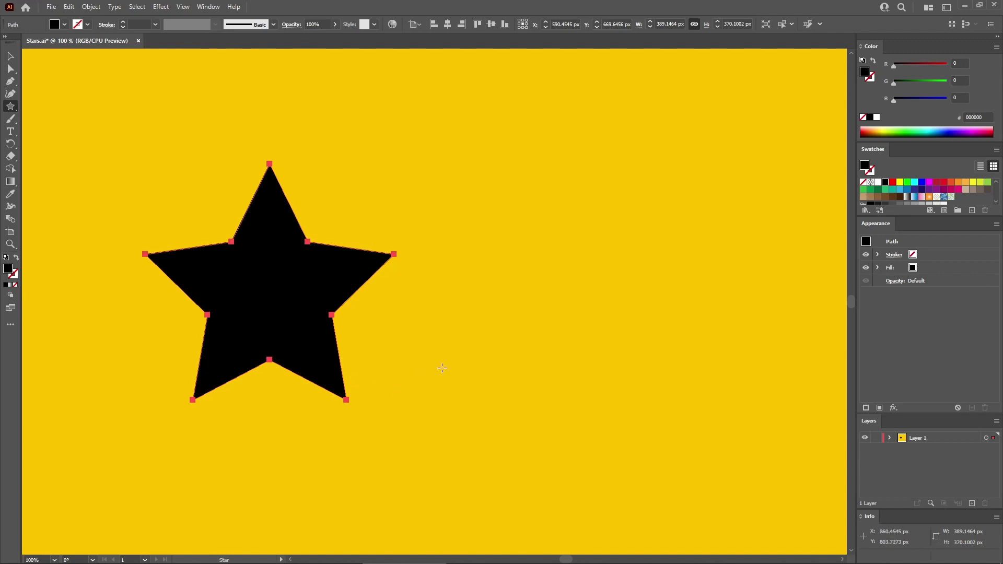
{"action": "left_click", "coordinate": [587, 271]}
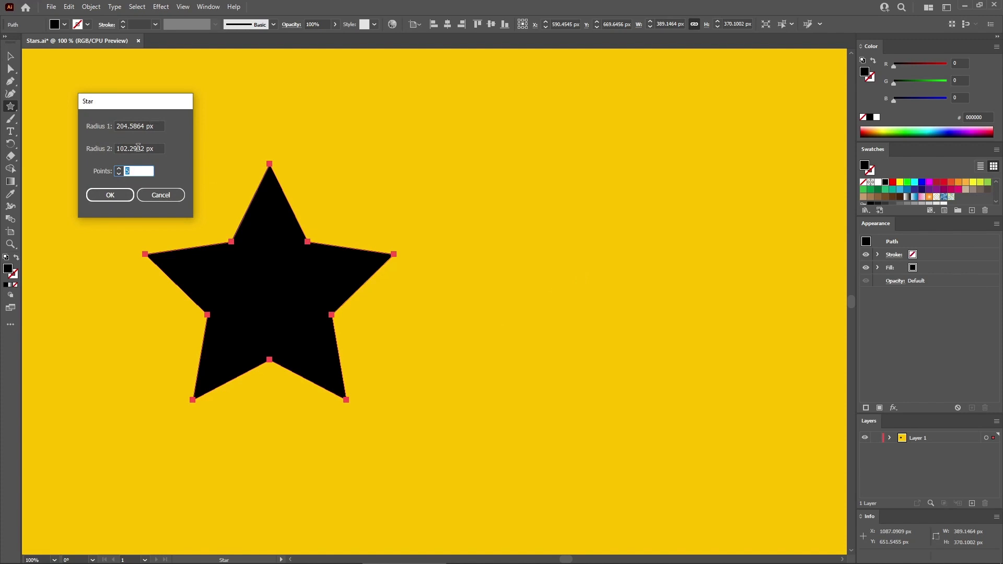
{"action": "left_click", "coordinate": [110, 194]}
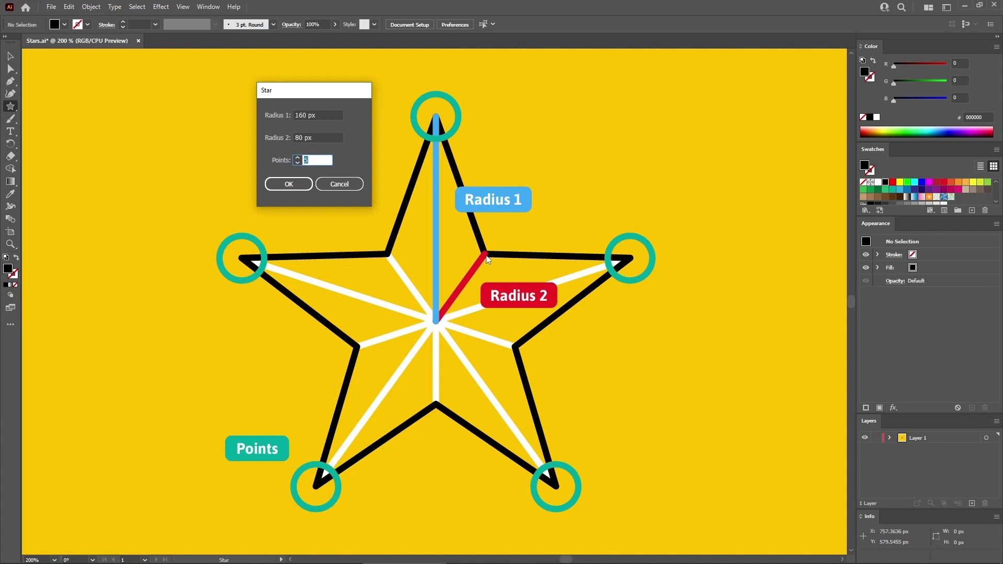
Step: Drag out a star from the canvas centre, raise its point count by six and lower it back to five while drawing
{"action": "mouse_move", "coordinate": [434, 296]}
{"action": "left_mouse_down"}
{"action": "mouse_move", "coordinate": [499, 391]}
{"action": "mouse_move", "coordinate": [535, 407]}
{"action": "mouse_move", "coordinate": [564, 457]}
{"action": "mouse_move", "coordinate": [520, 430]}
{"action": "mouse_move", "coordinate": [538, 433]}
{"action": "mouse_move", "coordinate": [521, 428]}
{"action": "mouse_move", "coordinate": [566, 347]}
{"action": "mouse_move", "coordinate": [565, 388]}
{"action": "mouse_move", "coordinate": [525, 378]}
{"action": "mouse_move", "coordinate": [542, 444]}
{"action": "left_mouse_up"}
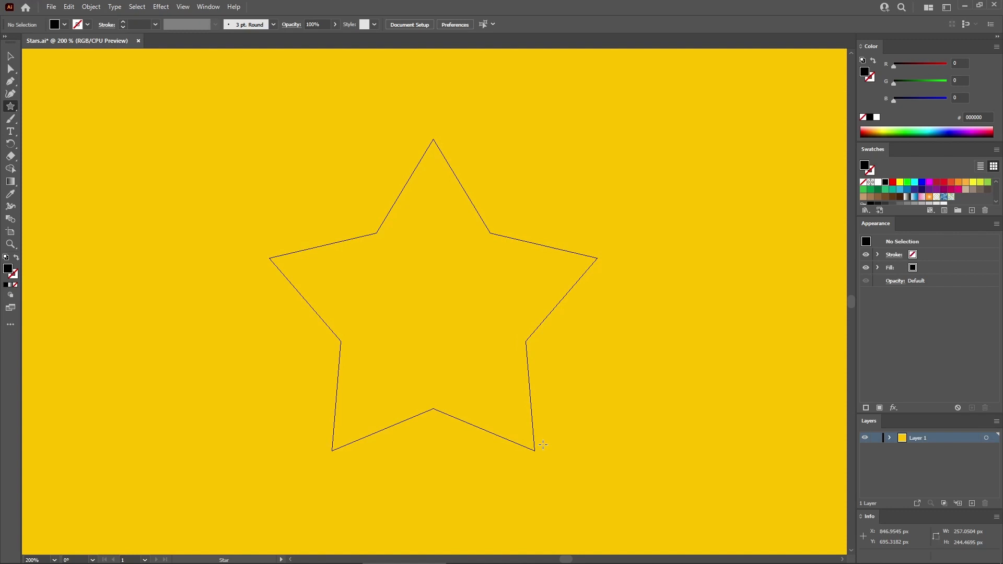
{"action": "mouse_move", "coordinate": [543, 445]}
{"action": "left_mouse_down"}
{"action": "mouse_move", "coordinate": [517, 414]}
{"action": "mouse_move", "coordinate": [425, 407]}
{"action": "mouse_move", "coordinate": [513, 402]}
{"action": "mouse_move", "coordinate": [533, 425]}
{"action": "mouse_move", "coordinate": [430, 317]}
{"action": "mouse_move", "coordinate": [550, 430]}
{"action": "left_mouse_up"}
{"action": "key", "text": "Up"}
{"action": "key", "text": "Up"}
{"action": "key", "text": "Up"}
{"action": "key", "text": "Up"}
{"action": "key", "text": "Up"}
{"action": "key", "text": "Up"}
{"action": "key", "text": "Down"}
{"action": "key", "text": "Down"}
{"action": "key", "text": "Down"}
{"action": "key", "text": "Down"}
{"action": "key", "text": "Down"}
{"action": "key", "text": "Down"}
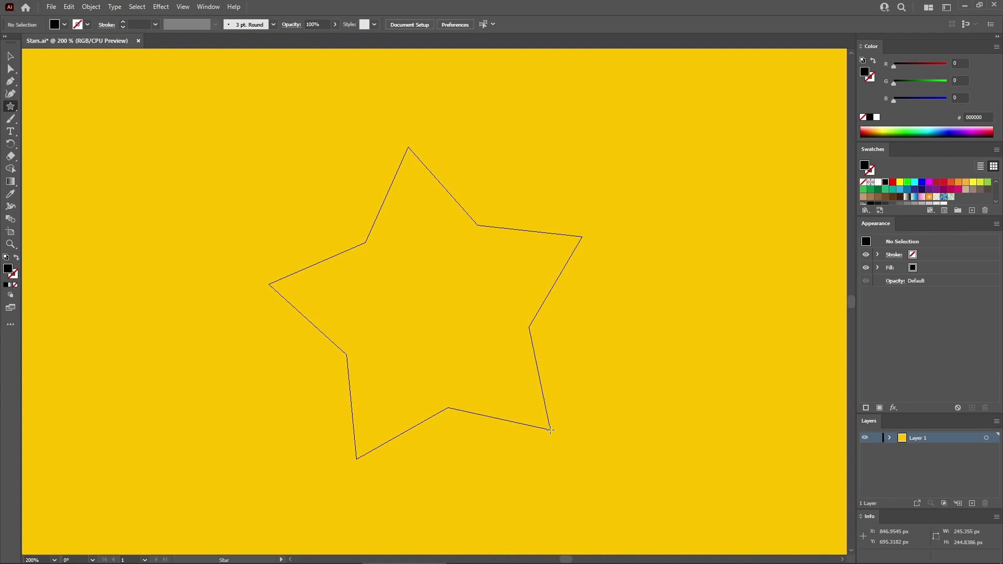
Step: Straighten the shoulders of the star being drawn, then vary its inner radius and turn it upright
{"action": "left_click_drag", "start_coordinate": [550, 430], "coordinate": [550, 430]}
{"action": "key", "text": "alt"}
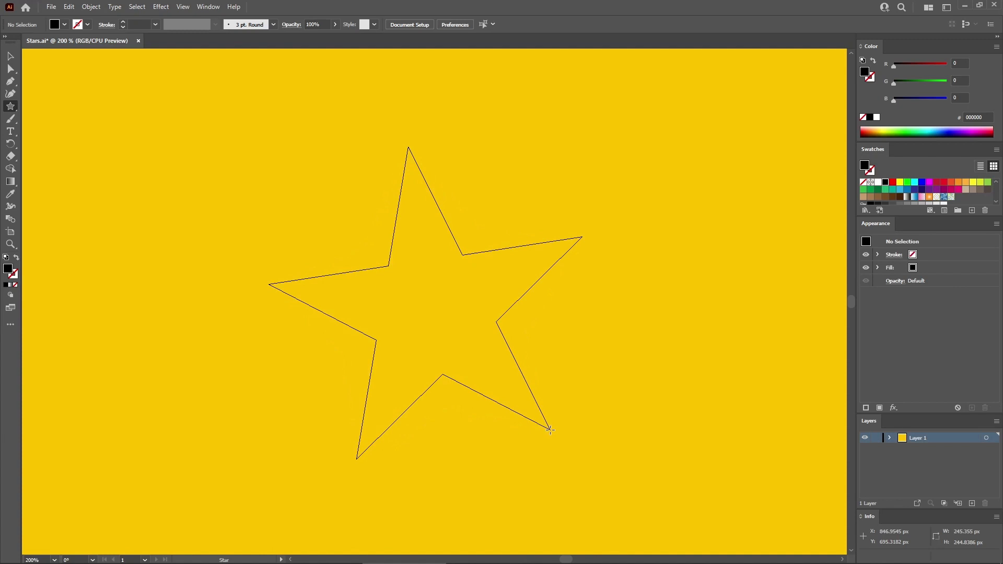
{"action": "mouse_move", "coordinate": [550, 430]}
{"action": "left_mouse_down"}
{"action": "mouse_move", "coordinate": [559, 439]}
{"action": "mouse_move", "coordinate": [543, 430]}
{"action": "left_mouse_up"}
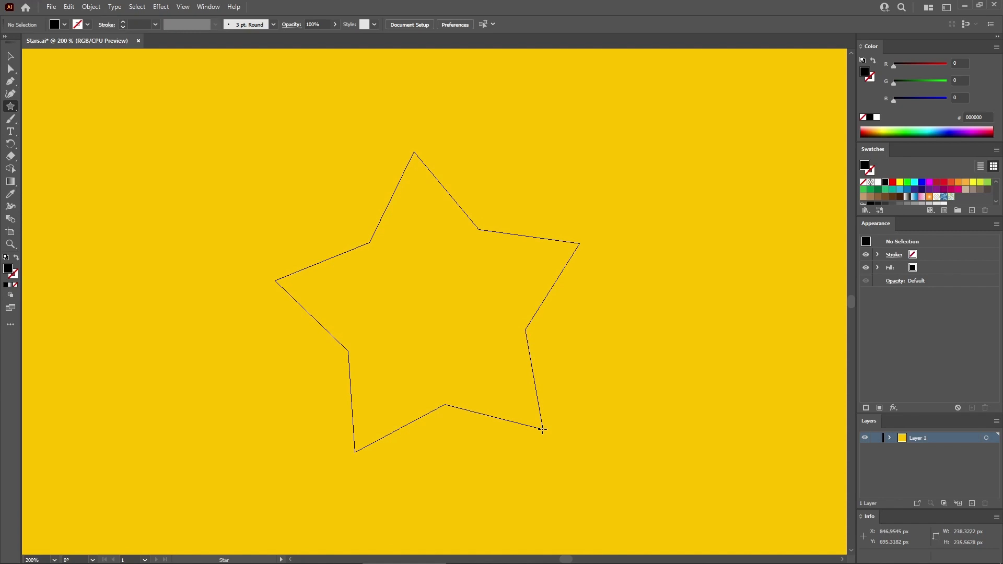
{"action": "mouse_move", "coordinate": [543, 430]}
{"action": "left_mouse_down"}
{"action": "mouse_move", "coordinate": [562, 455]}
{"action": "mouse_move", "coordinate": [510, 421]}
{"action": "mouse_move", "coordinate": [547, 459]}
{"action": "mouse_move", "coordinate": [526, 438]}
{"action": "left_mouse_up"}
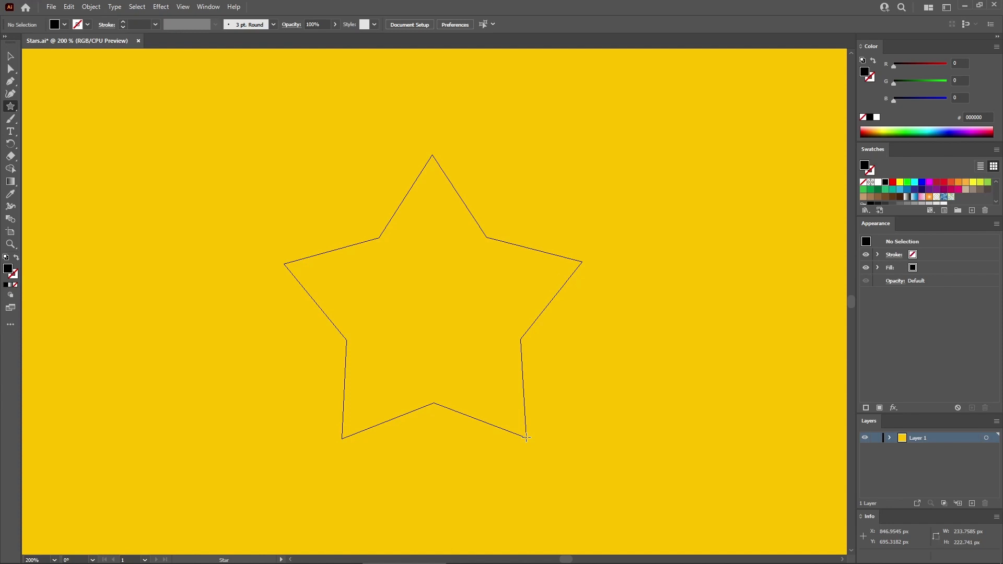
{"action": "left_click_drag", "start_coordinate": [527, 438], "coordinate": [541, 457]}
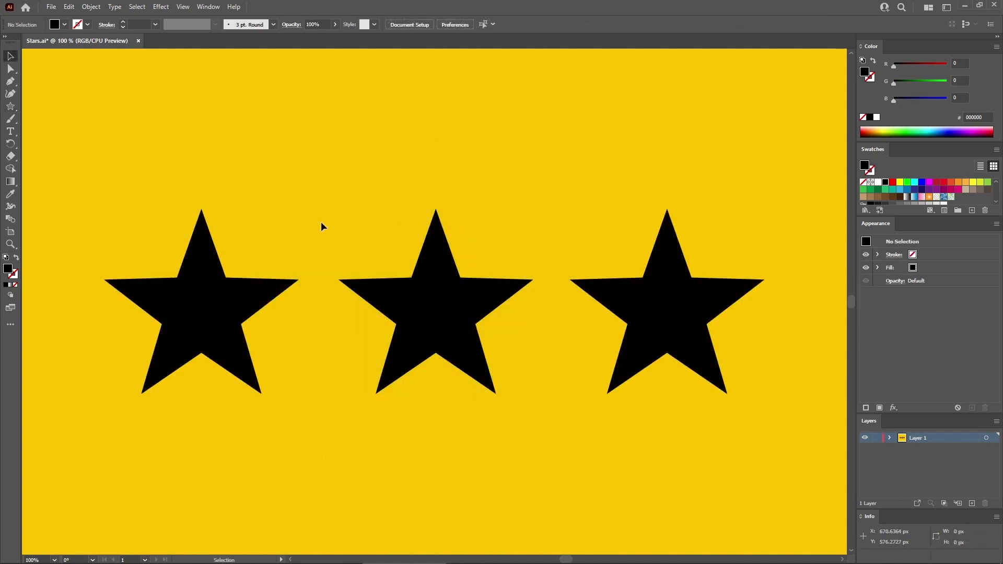
Step: Apply a Round Corners effect with a 15 px radius to the leftmost of the three stars
{"action": "left_click", "coordinate": [213, 296]}
{"action": "left_click", "coordinate": [160, 7]}
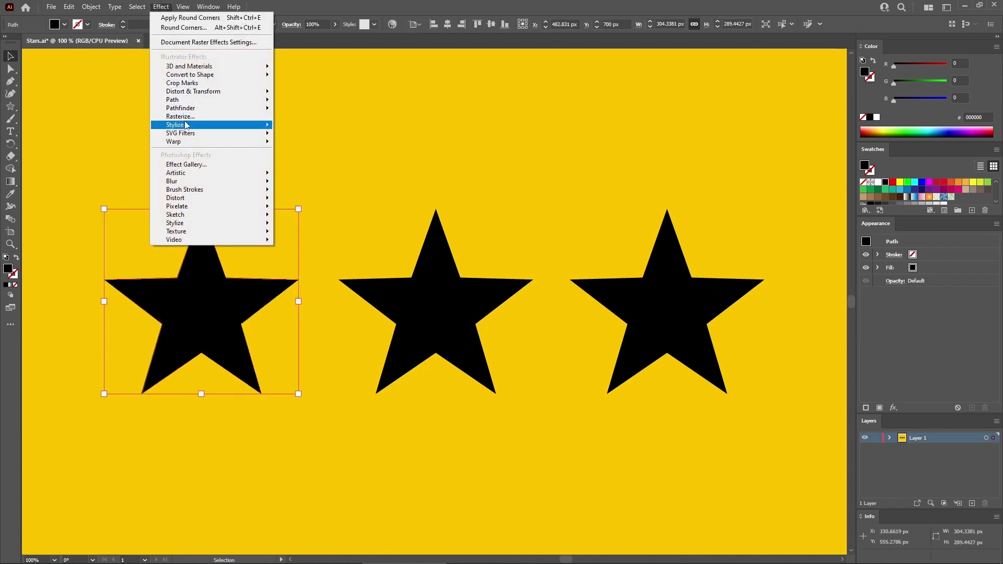
{"action": "mouse_move", "coordinate": [184, 125]}
{"action": "left_click", "coordinate": [306, 171]}
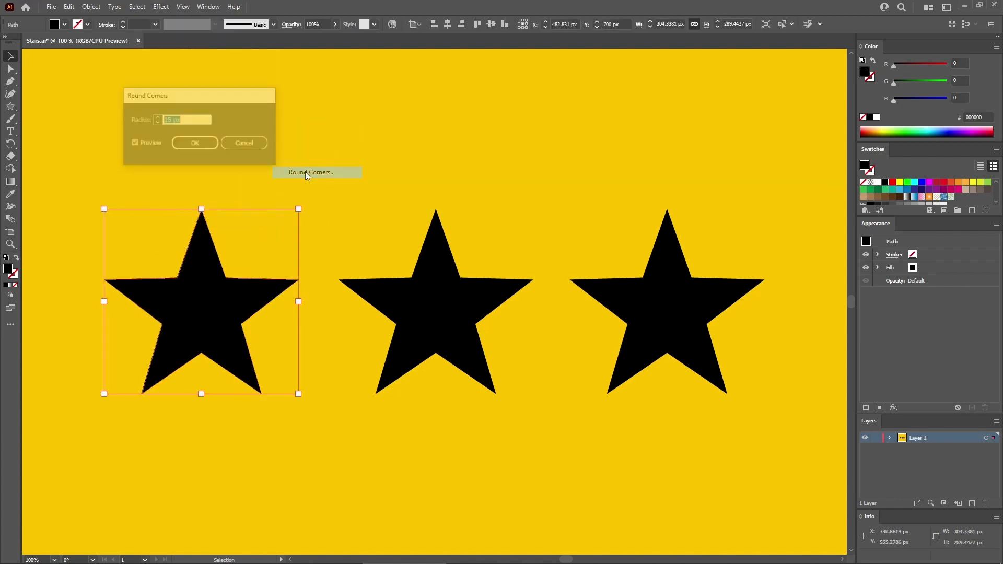
{"action": "left_click", "coordinate": [203, 140]}
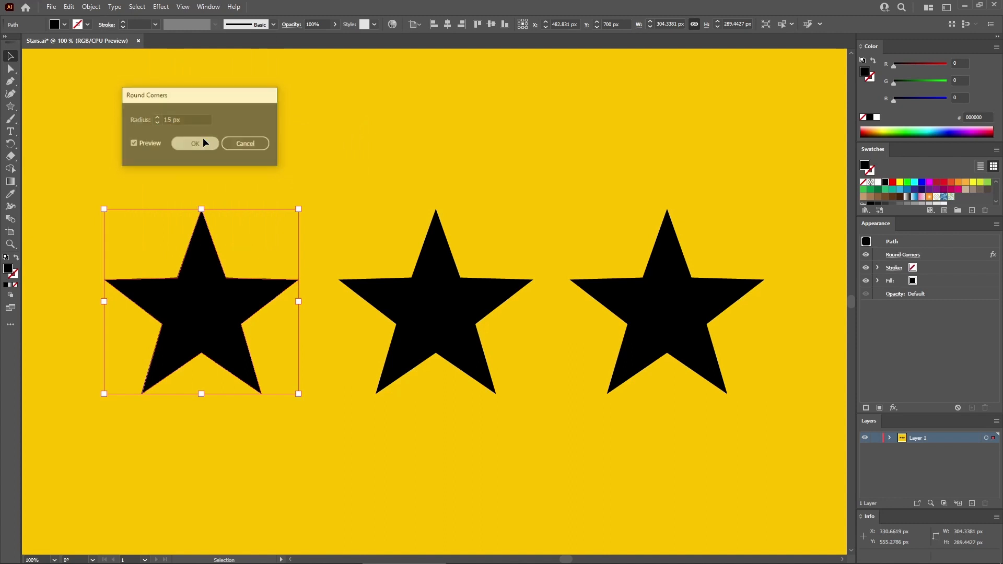
Step: Round all corners of the middle star with the Direct Selection tool, using a live corner radius of 15 px
{"action": "left_click", "coordinate": [12, 71]}
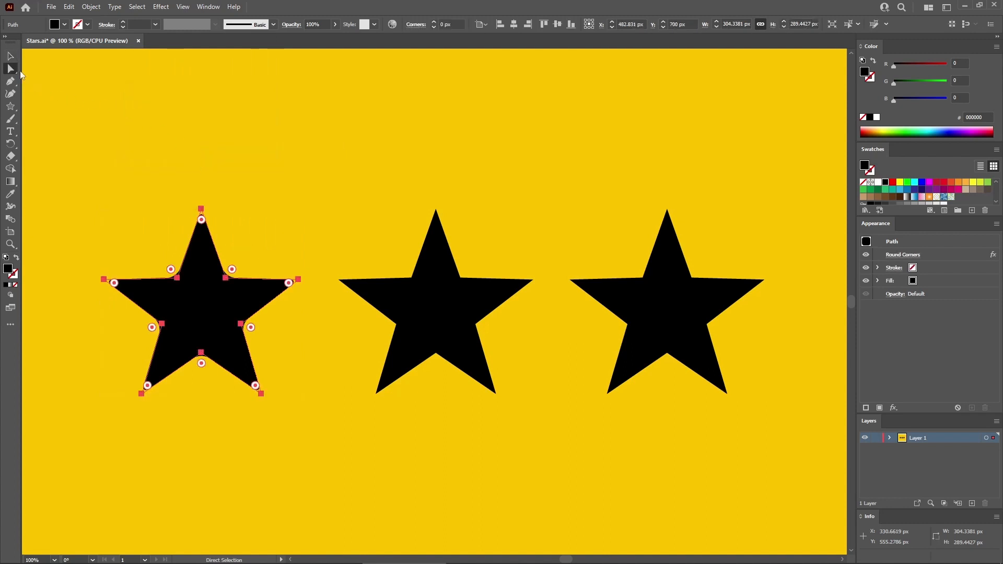
{"action": "left_click", "coordinate": [425, 298]}
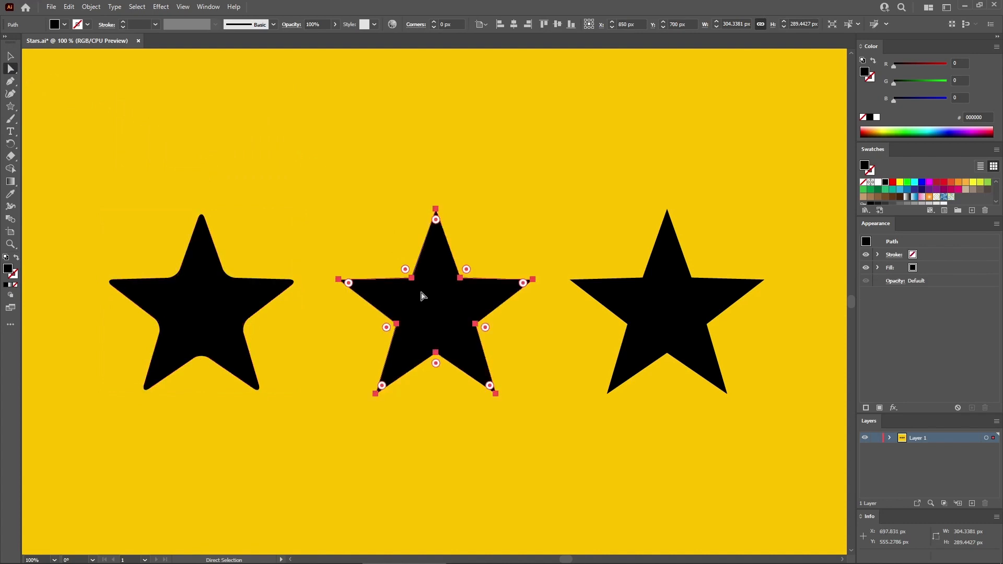
{"action": "left_click", "coordinate": [455, 24]}
{"action": "type", "text": "15"}
{"action": "left_click", "coordinate": [510, 230]}
Step: Select only the five outer points of the rightmost star and set their corner radius to 15 px
{"action": "left_click_drag", "start_coordinate": [552, 187], "coordinate": [498, 184]}
{"action": "left_click_drag", "start_coordinate": [624, 179], "coordinate": [675, 231]}
{"action": "left_click_drag", "start_coordinate": [803, 250], "coordinate": [751, 309]}
{"action": "left_click_drag", "start_coordinate": [763, 412], "coordinate": [709, 392]}
{"action": "left_click_drag", "start_coordinate": [654, 416], "coordinate": [600, 385]}
{"action": "left_click_drag", "start_coordinate": [551, 255], "coordinate": [591, 316]}
{"action": "left_click", "coordinate": [277, 24]}
{"action": "type", "text": "15"}
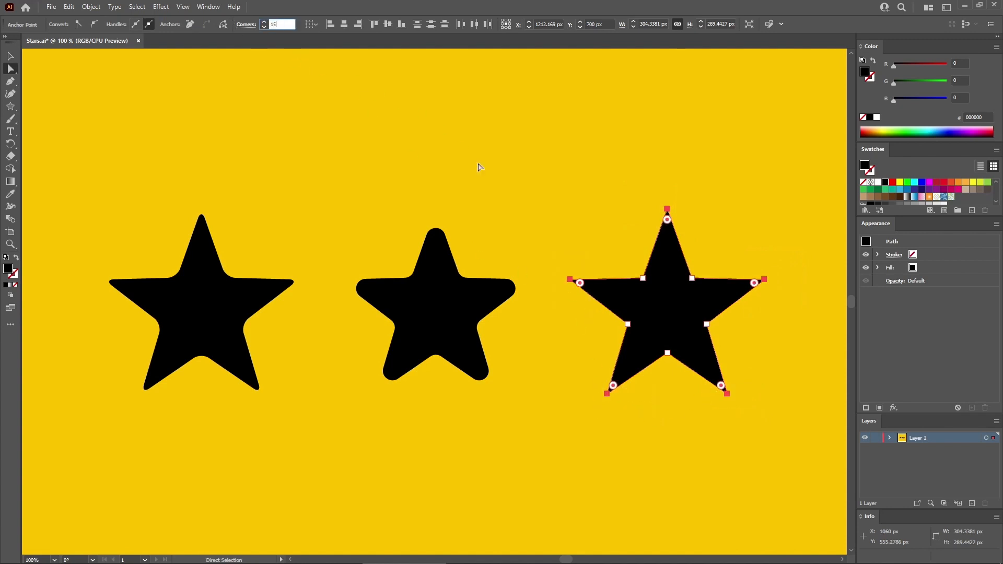
{"action": "key", "text": "Return"}
{"action": "left_click", "coordinate": [575, 175]}
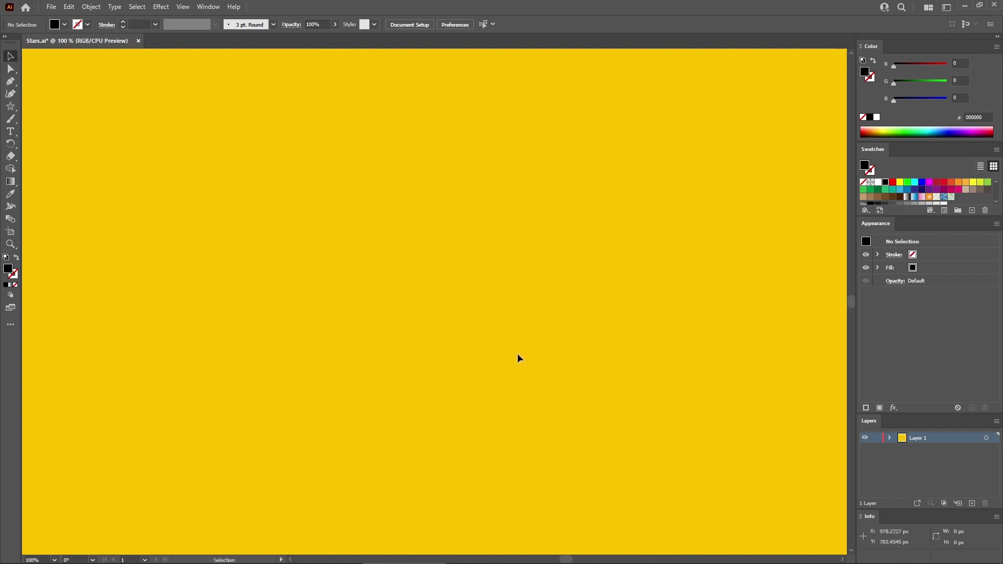
Step: Draw a black circle about 391 px wide and turn it into a four-pointed star with Pucker & Bloat at -59%
{"action": "left_click_drag", "start_coordinate": [10, 106], "coordinate": [52, 119]}
{"action": "left_click_drag", "start_coordinate": [329, 202], "coordinate": [543, 392]}
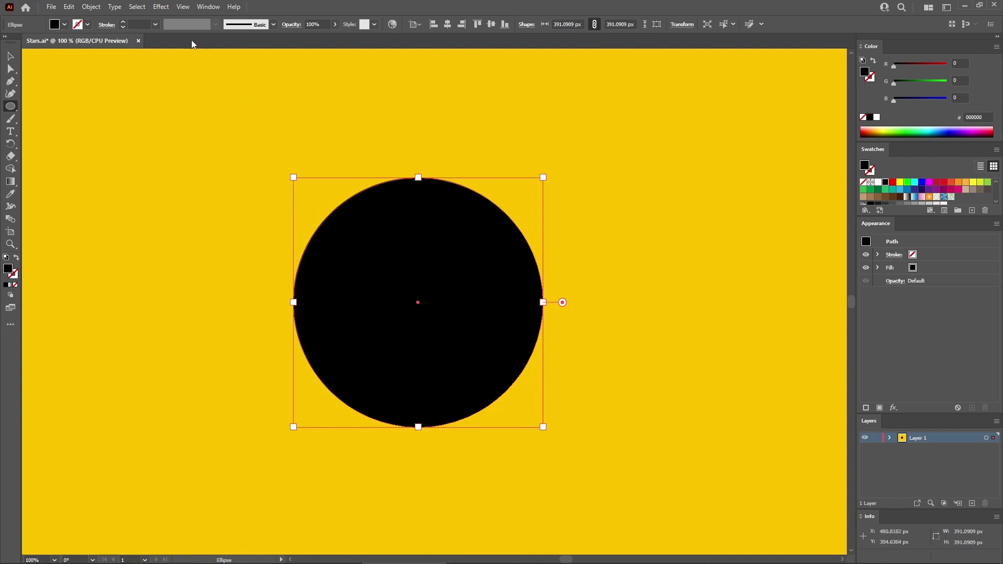
{"action": "left_click", "coordinate": [162, 8]}
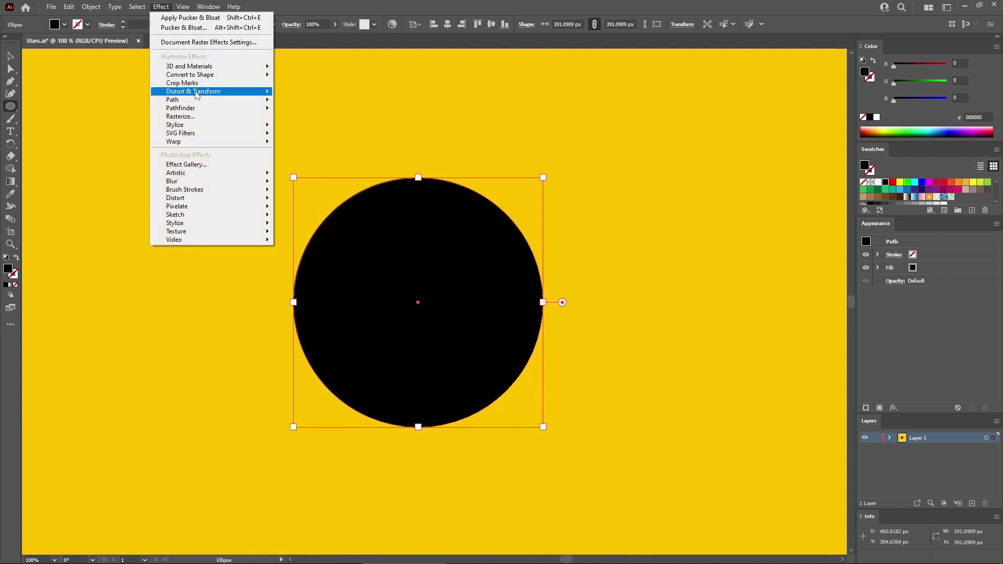
{"action": "mouse_move", "coordinate": [232, 96]}
{"action": "left_click", "coordinate": [303, 104]}
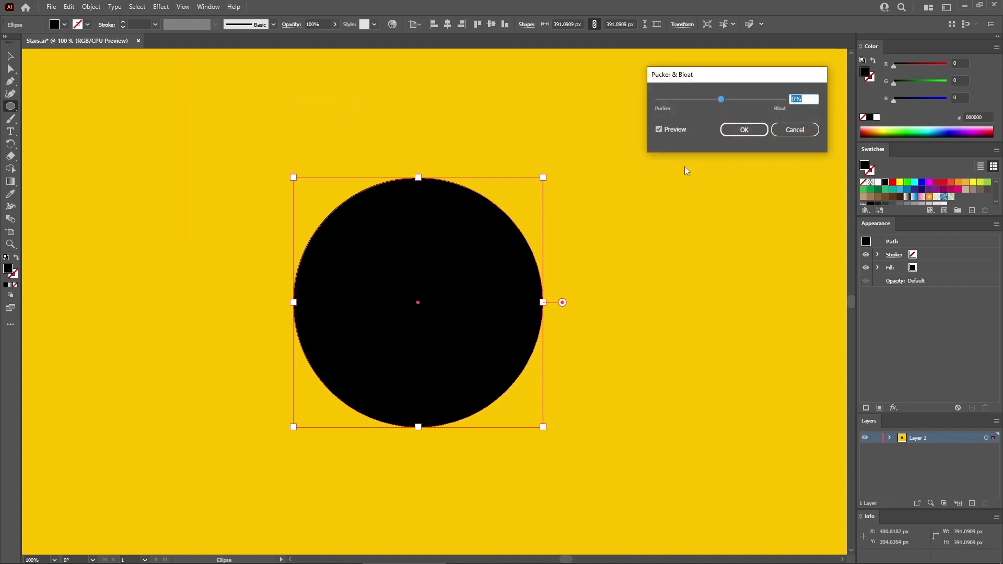
{"action": "left_click_drag", "start_coordinate": [721, 100], "coordinate": [702, 99]}
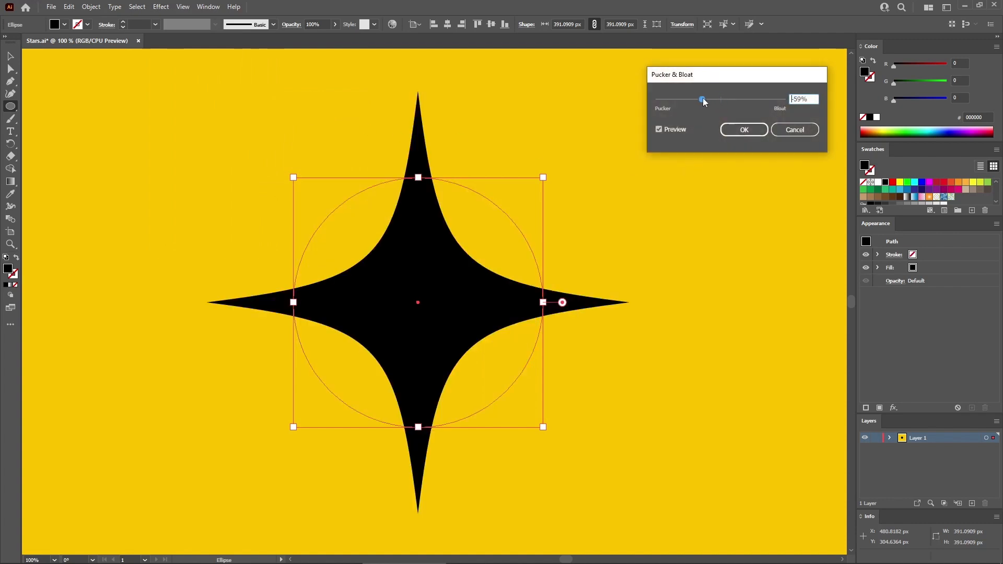
{"action": "left_click", "coordinate": [742, 130]}
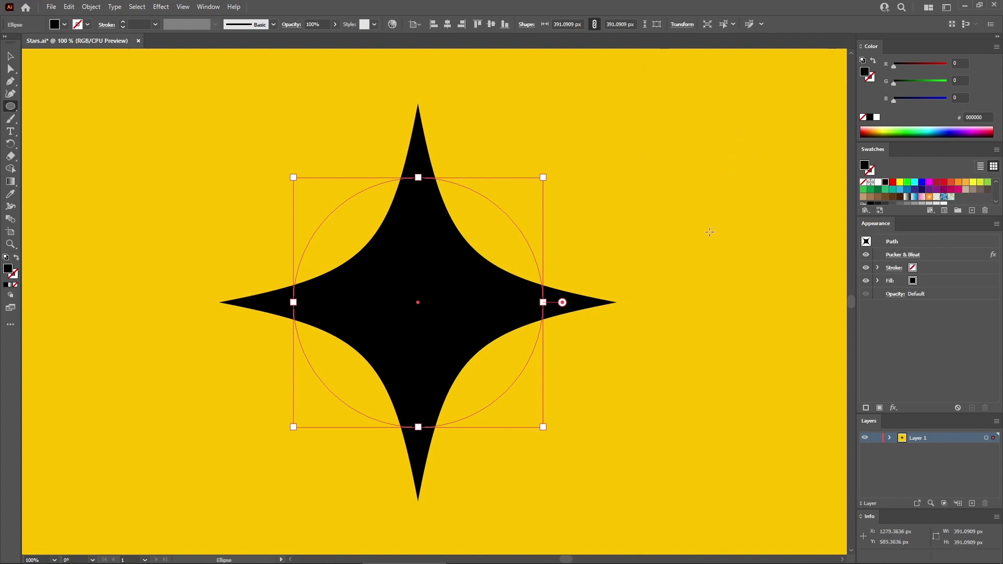
Step: Reopen the circle's Pucker & Bloat effect for editing and shift its strength further towards Pucker
{"action": "left_click", "coordinate": [913, 257]}
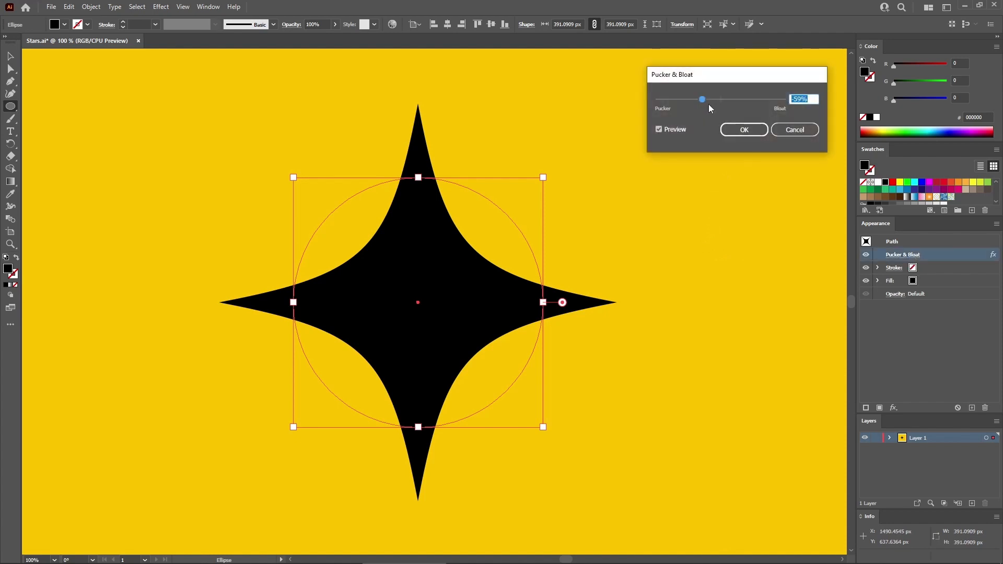
{"action": "left_click_drag", "start_coordinate": [708, 105], "coordinate": [698, 100]}
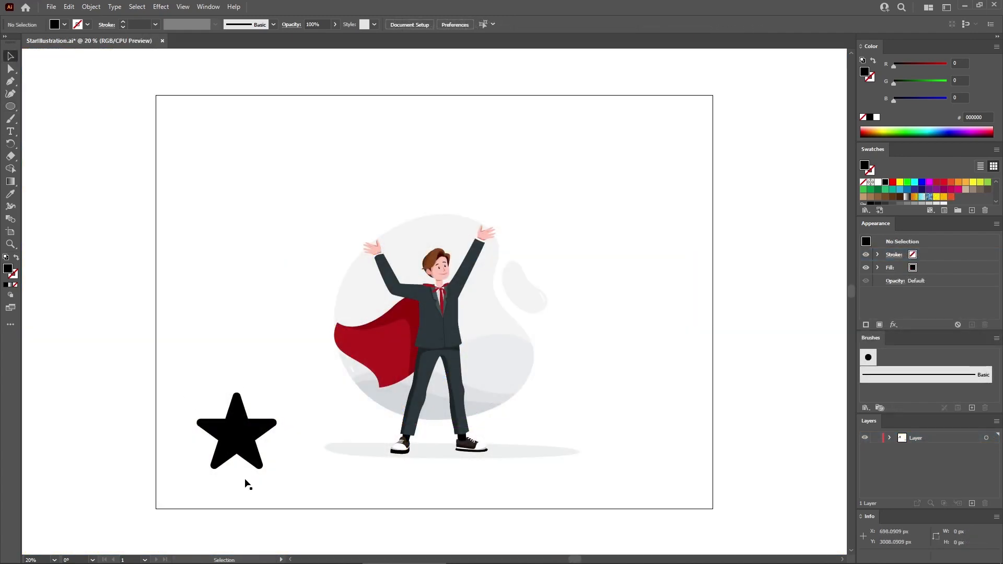
Step: Start a new scatter brush from the rounded black star beside the caped man
{"action": "left_click", "coordinate": [239, 442]}
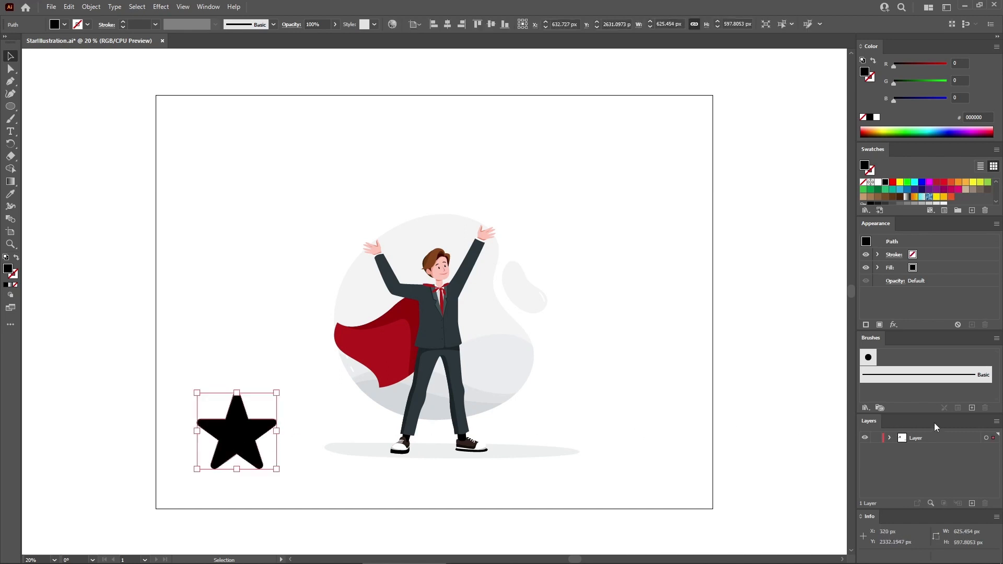
{"action": "left_click", "coordinate": [972, 407]}
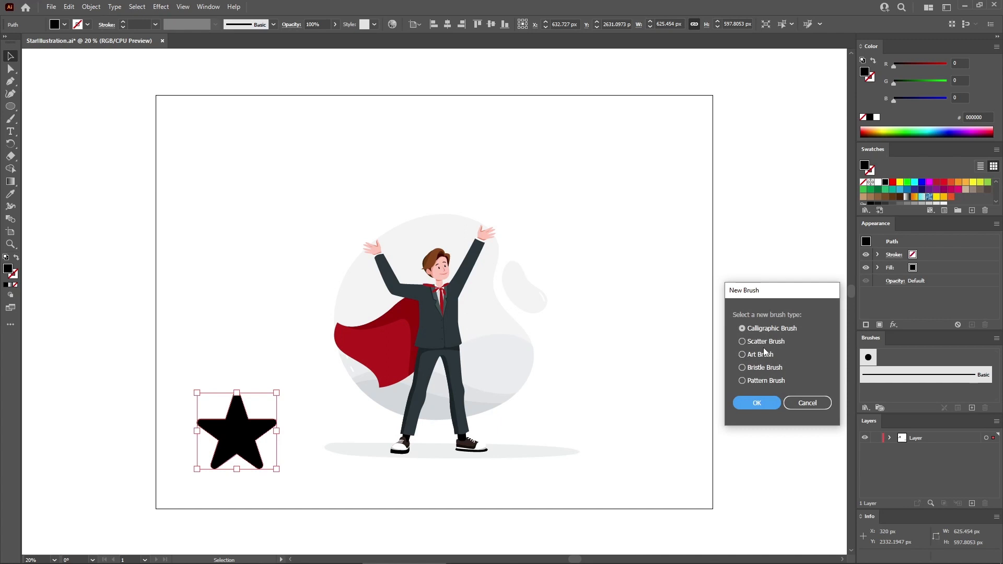
{"action": "left_click", "coordinate": [742, 342]}
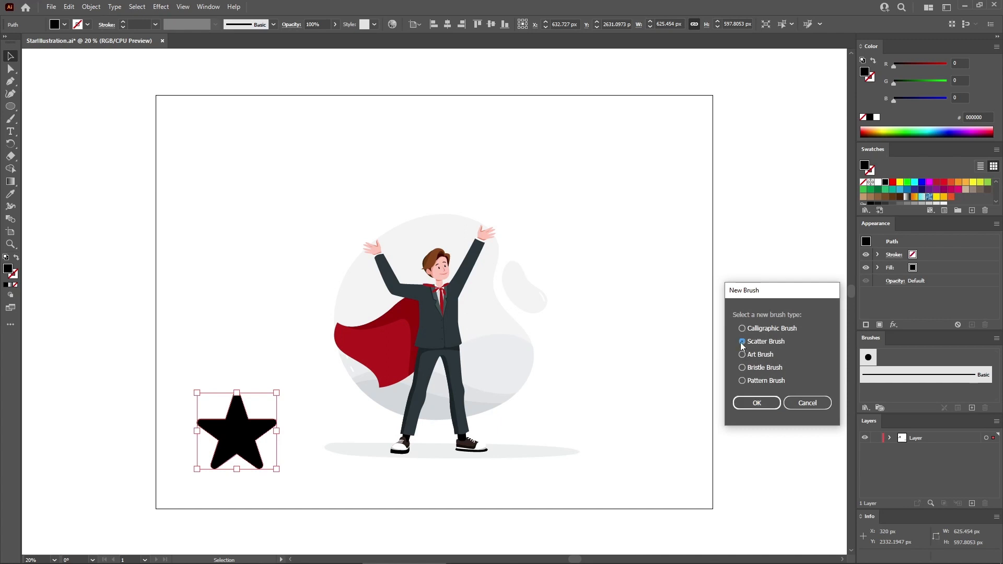
{"action": "left_click", "coordinate": [774, 401]}
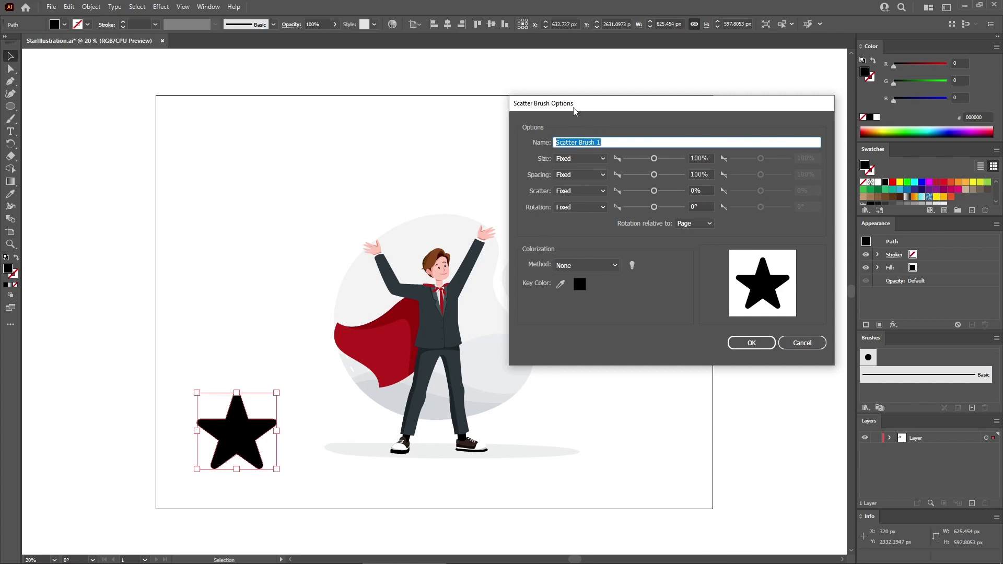
Step: Set the scatter brush's size, spacing and rotation to Random
{"action": "left_click", "coordinate": [582, 159]}
{"action": "left_click", "coordinate": [579, 180]}
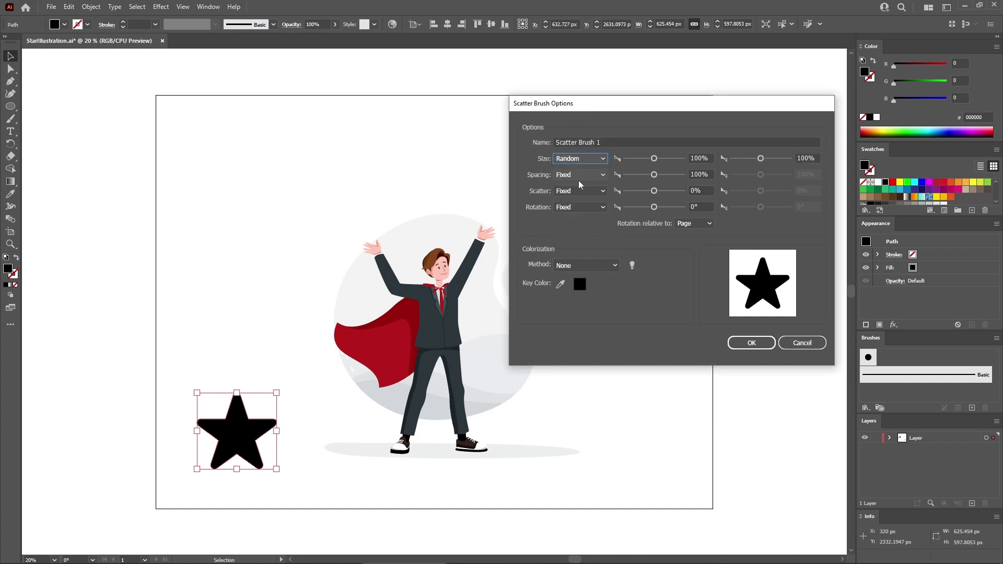
{"action": "left_click", "coordinate": [588, 175]}
{"action": "left_click", "coordinate": [593, 198]}
{"action": "left_click", "coordinate": [596, 207]}
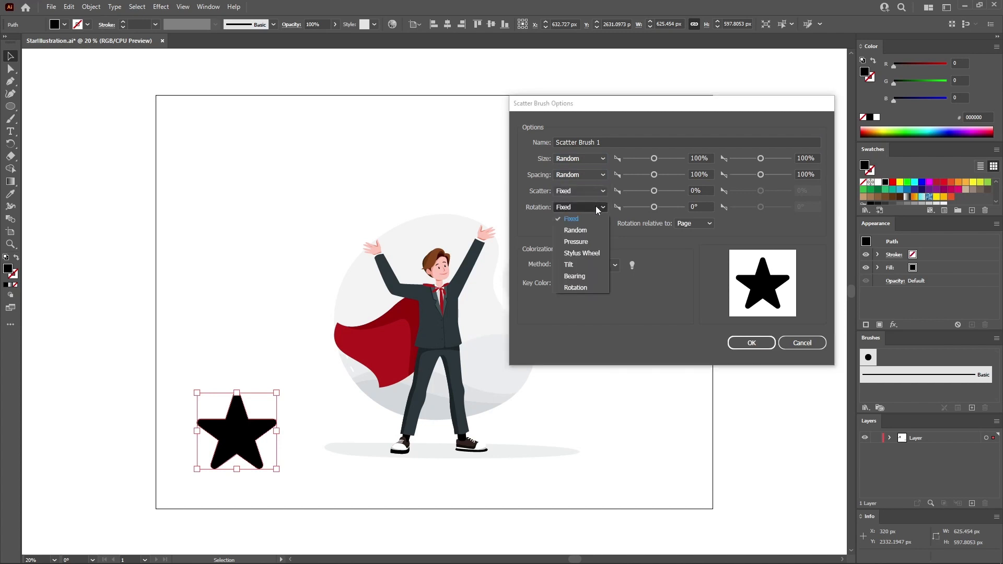
{"action": "left_click", "coordinate": [593, 231]}
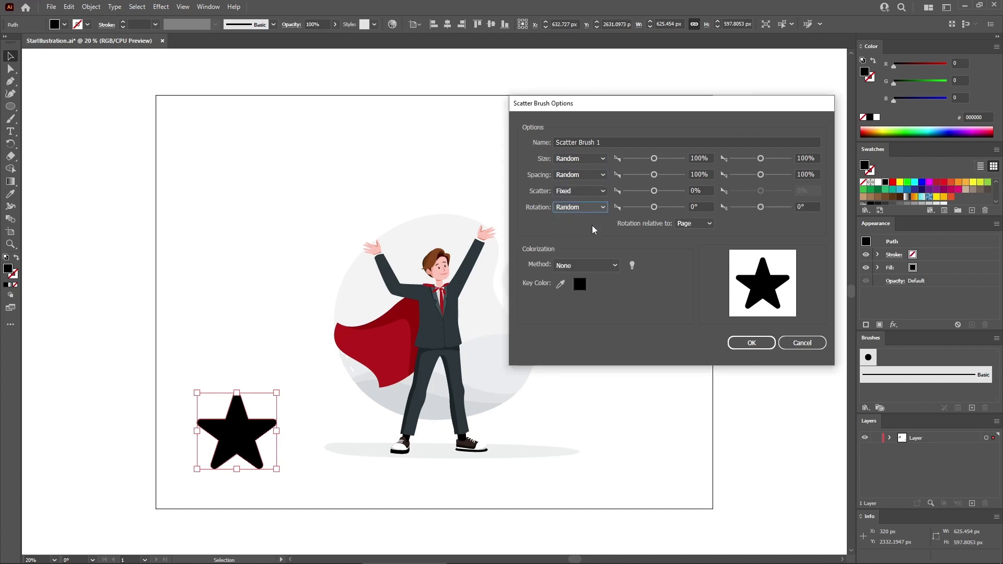
Step: Set the scatter brush's random size range to 30% minimum and 130% maximum
{"action": "double_click", "coordinate": [701, 158]}
{"action": "type", "text": "30"}
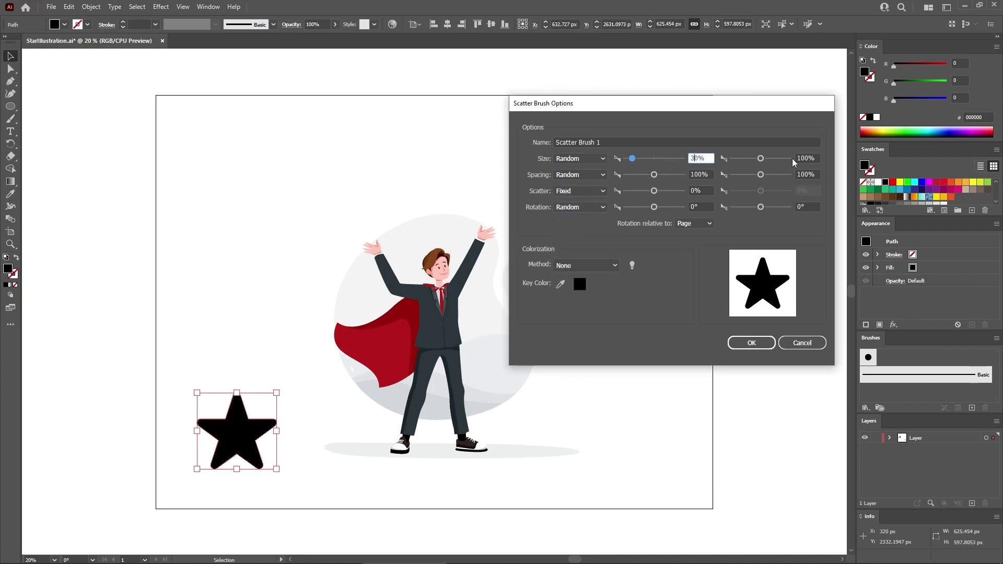
{"action": "left_click_drag", "start_coordinate": [804, 158], "coordinate": [760, 163]}
{"action": "type", "text": "13"}
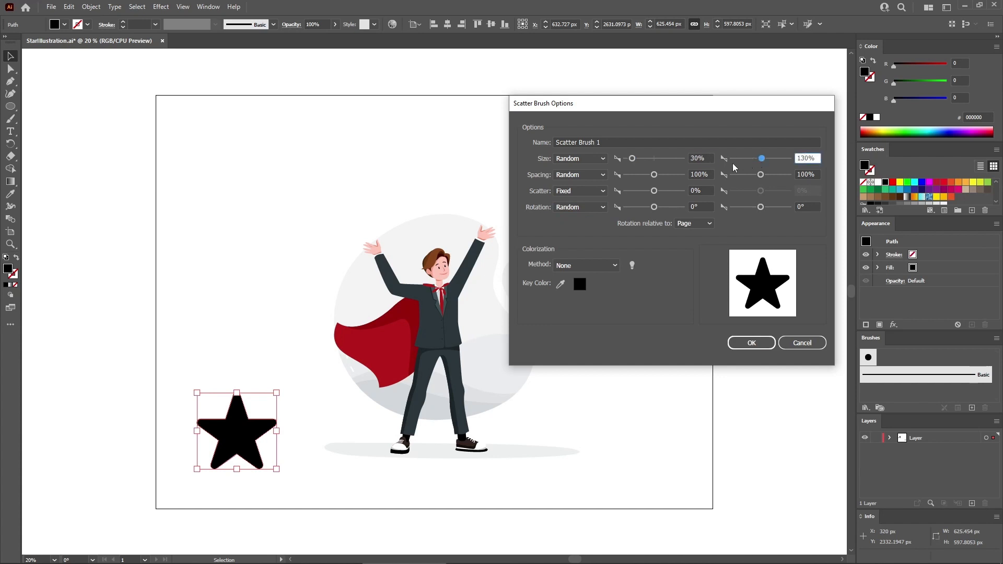
Step: Set the scatter brush's random spacing range to 60% minimum and 160% maximum
{"action": "left_click_drag", "start_coordinate": [699, 174], "coordinate": [651, 179]}
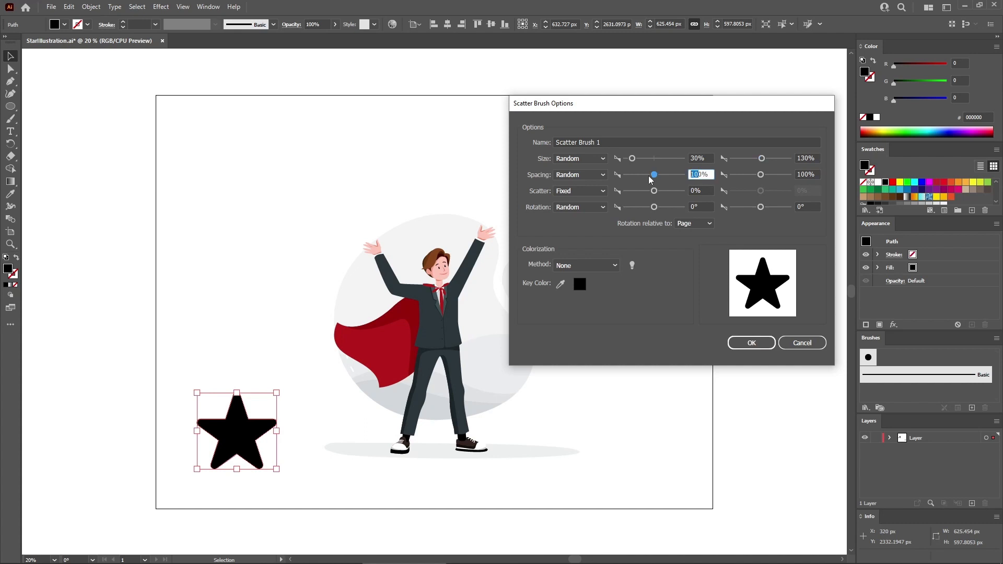
{"action": "type", "text": "6"}
{"action": "key", "text": "Tab"}
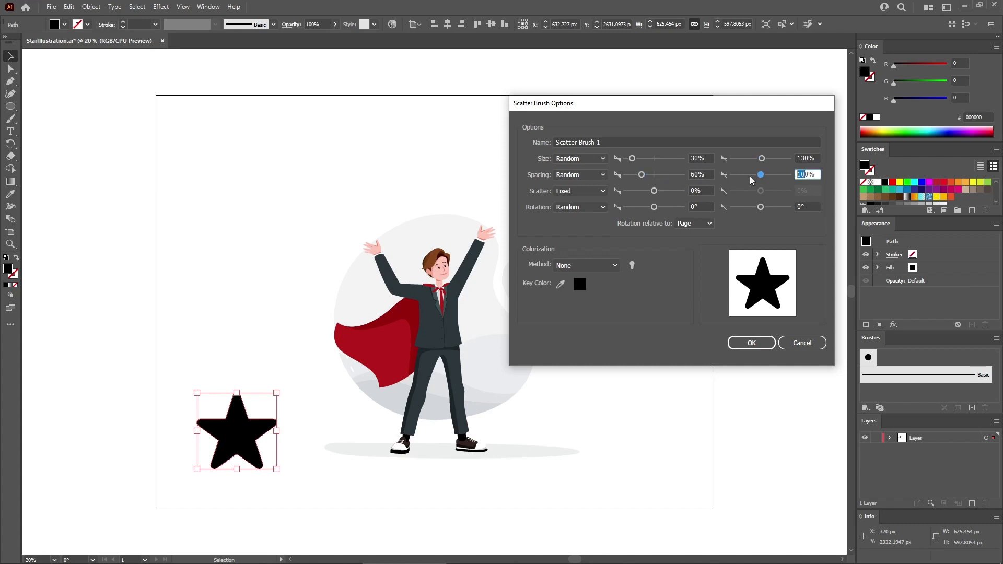
{"action": "type", "text": "16"}
Step: Set the scatter brush's maximum rotation to 360° and its colorization method to Tints, and finish creating the brush
{"action": "left_click", "coordinate": [796, 207]}
{"action": "type", "text": "36"}
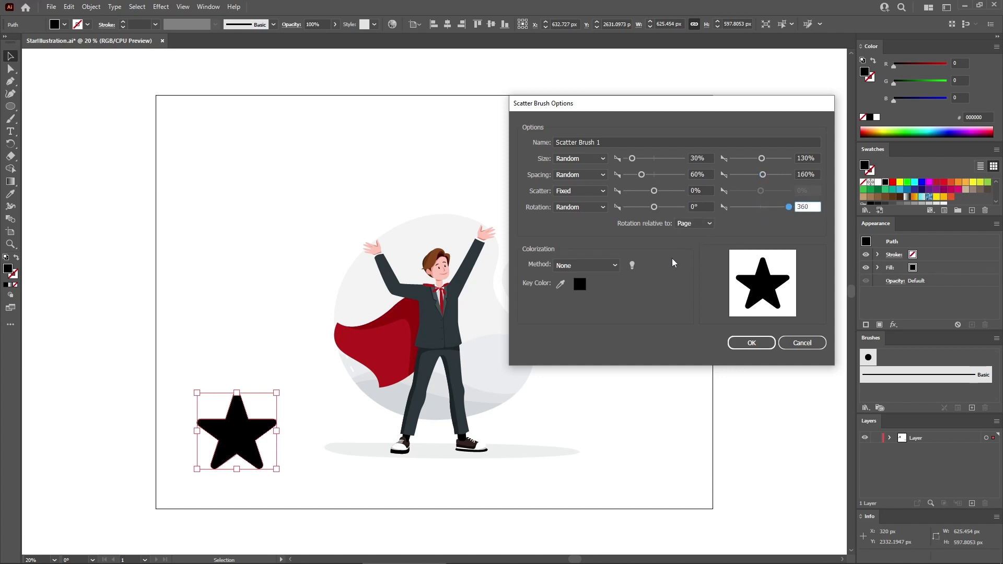
{"action": "left_click", "coordinate": [607, 265]}
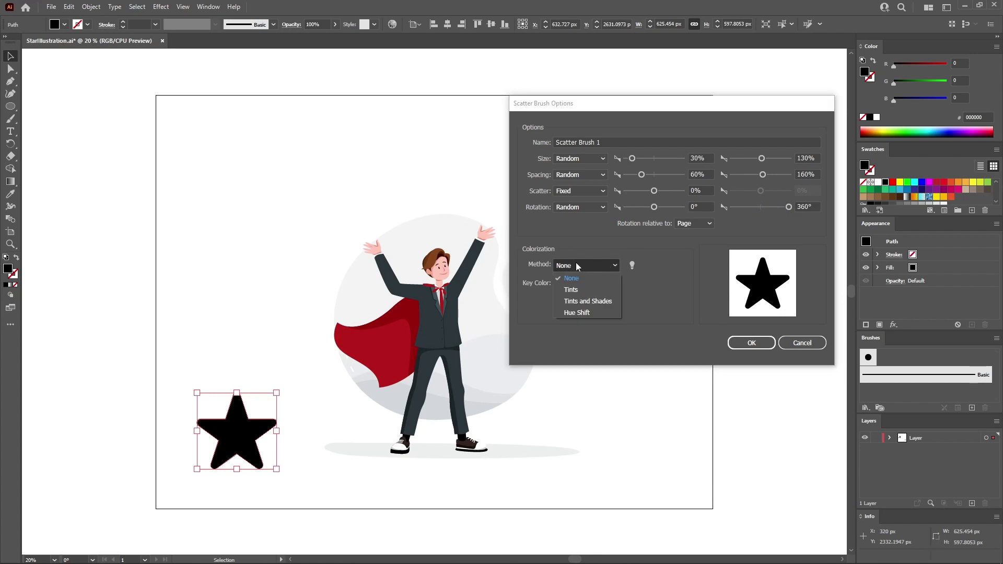
{"action": "left_click", "coordinate": [575, 290]}
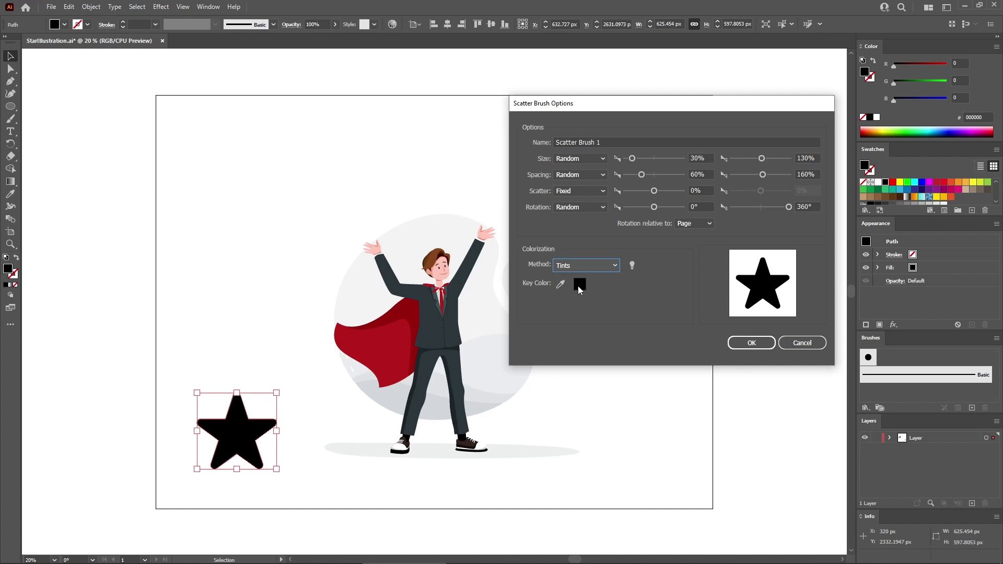
{"action": "left_click", "coordinate": [746, 344]}
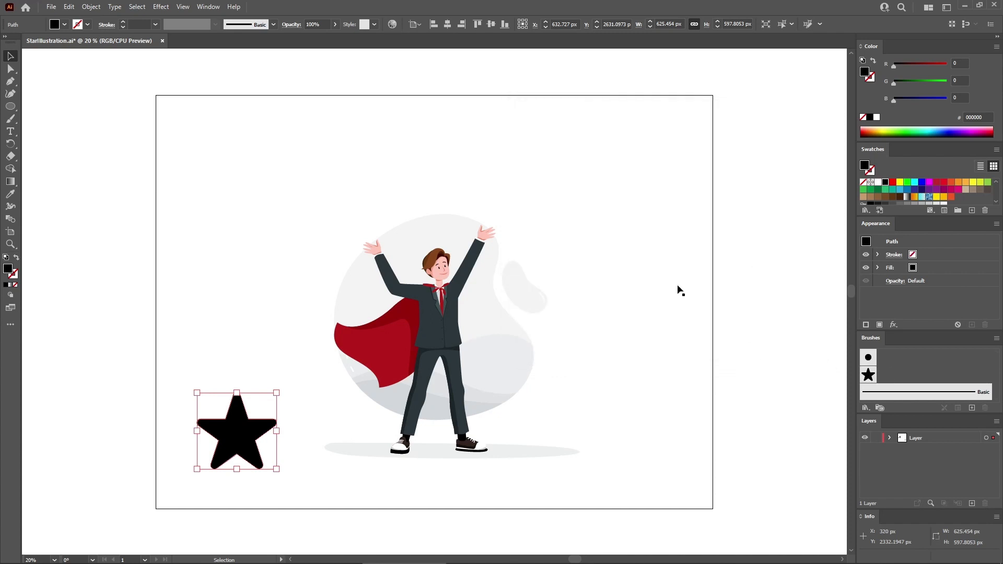
Step: Paint a wavy stroke of stars across the artboard above the man with the new scatter brush, colour it yellow and deselect it
{"action": "left_click", "coordinate": [11, 119]}
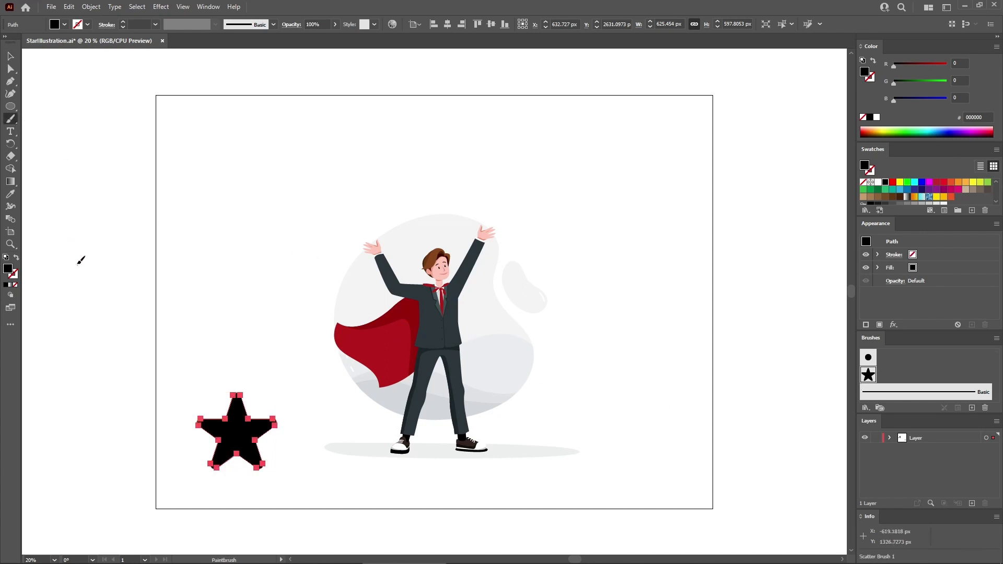
{"action": "mouse_move", "coordinate": [78, 263]}
{"action": "left_mouse_down"}
{"action": "mouse_move", "coordinate": [170, 179]}
{"action": "mouse_move", "coordinate": [361, 140]}
{"action": "mouse_move", "coordinate": [618, 235]}
{"action": "mouse_move", "coordinate": [781, 198]}
{"action": "mouse_move", "coordinate": [808, 169]}
{"action": "left_mouse_up"}
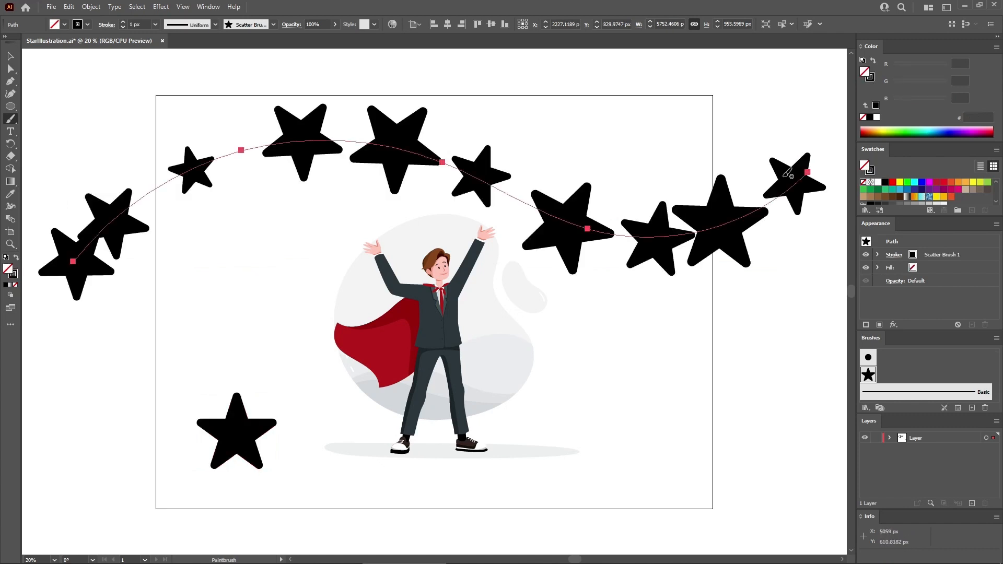
{"action": "left_click", "coordinate": [87, 25]}
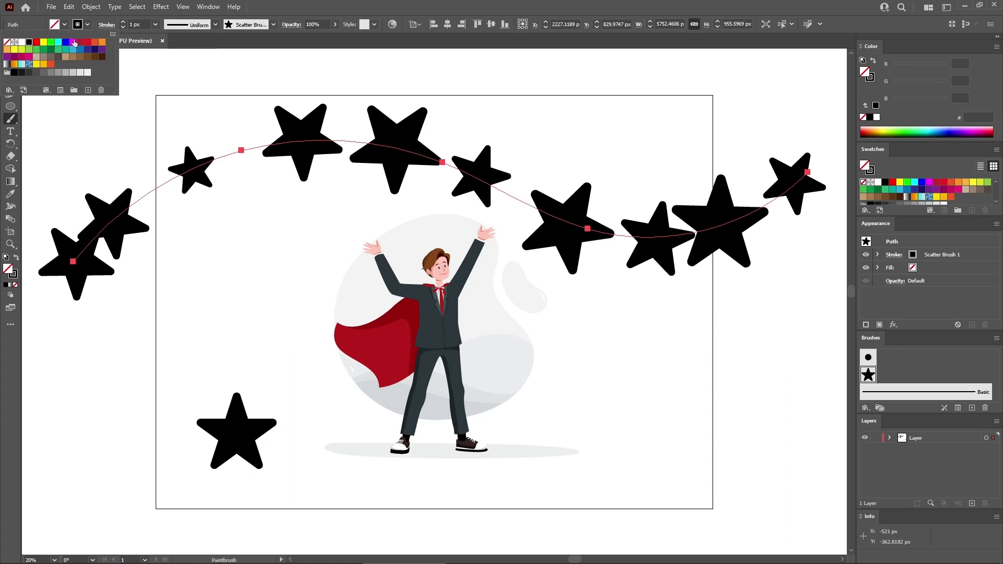
{"action": "left_click", "coordinate": [36, 64]}
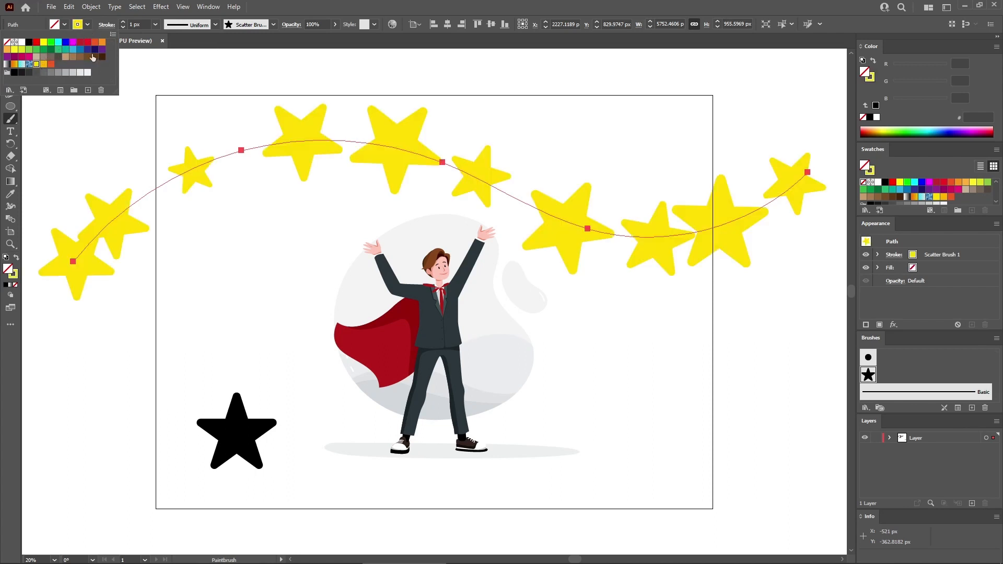
{"action": "left_click", "coordinate": [177, 40]}
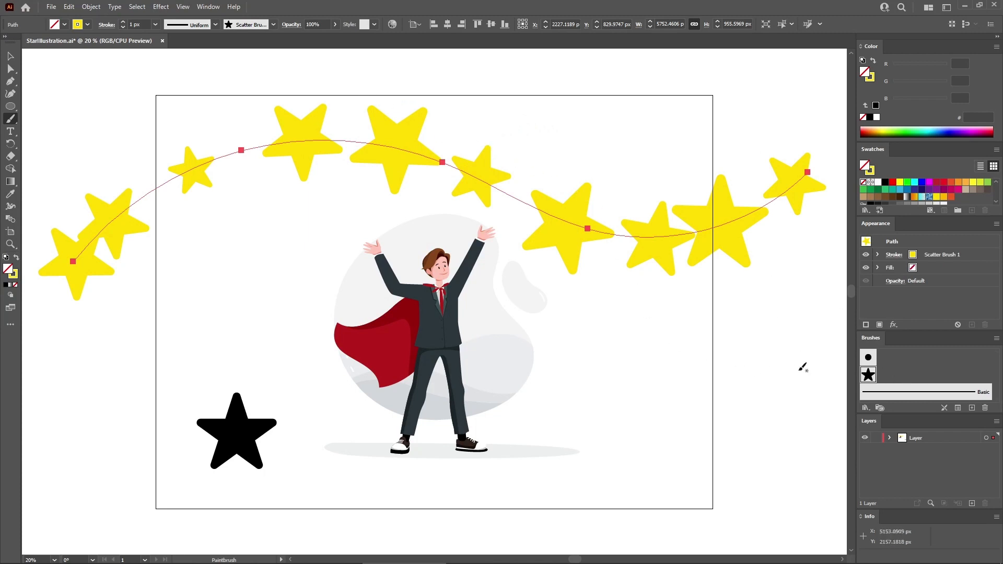
{"action": "left_click", "coordinate": [789, 358], "text": "ctrl"}
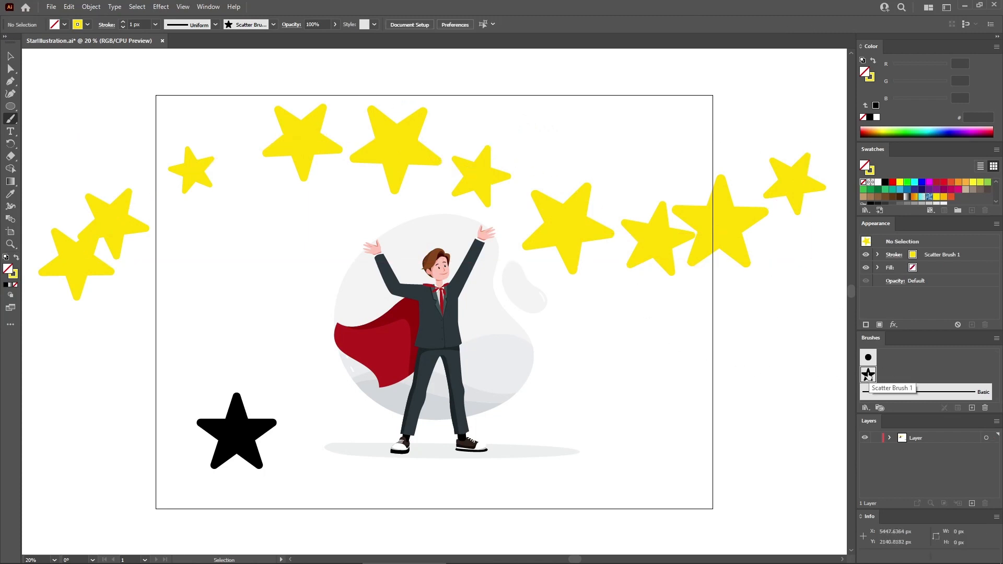
Step: Duplicate the star scatter brush and set the copy's random size range to 20% minimum and 60% maximum
{"action": "mouse_move", "coordinate": [867, 376]}
{"action": "left_mouse_down"}
{"action": "mouse_move", "coordinate": [927, 376]}
{"action": "mouse_move", "coordinate": [975, 410]}
{"action": "left_mouse_up"}
{"action": "double_click", "coordinate": [887, 375]}
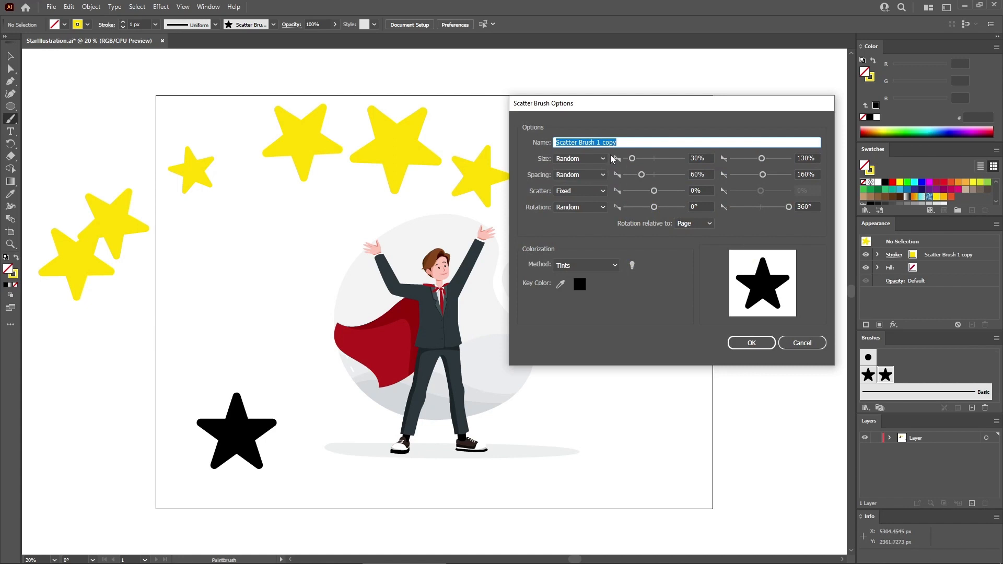
{"action": "key", "text": "Tab"}
{"action": "type", "text": "20"}
{"action": "key", "text": "Tab"}
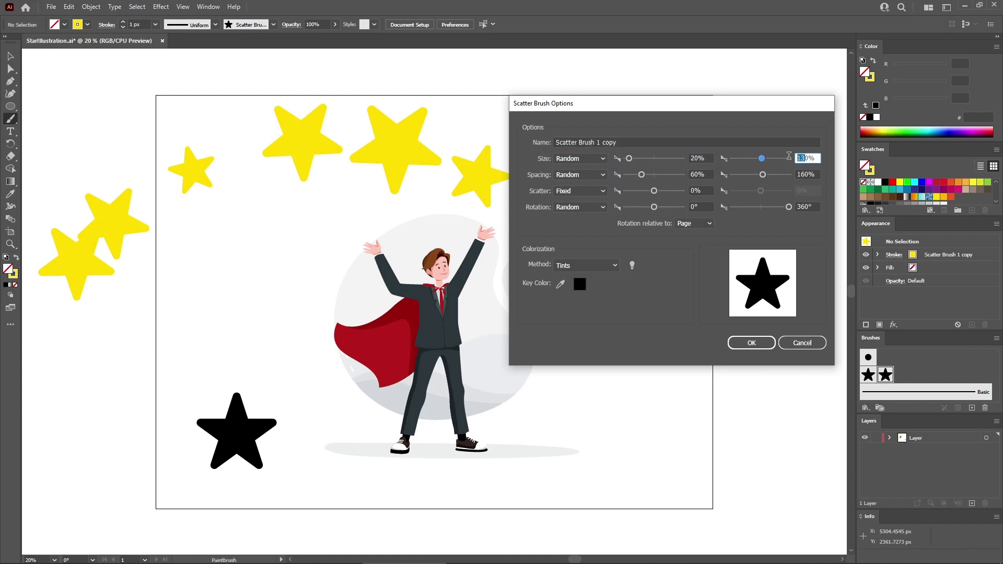
{"action": "type", "text": "60"}
{"action": "key", "text": "Tab"}
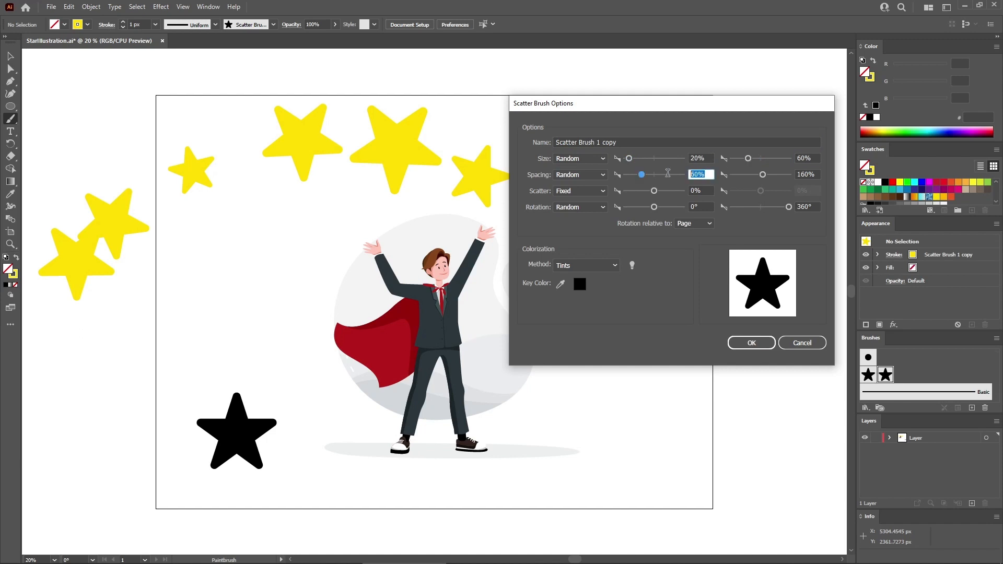
Step: Set the copied brush's random spacing range to 40% minimum and 100% maximum
{"action": "type", "text": "40"}
{"action": "key", "text": "Tab"}
{"action": "type", "text": "100"}
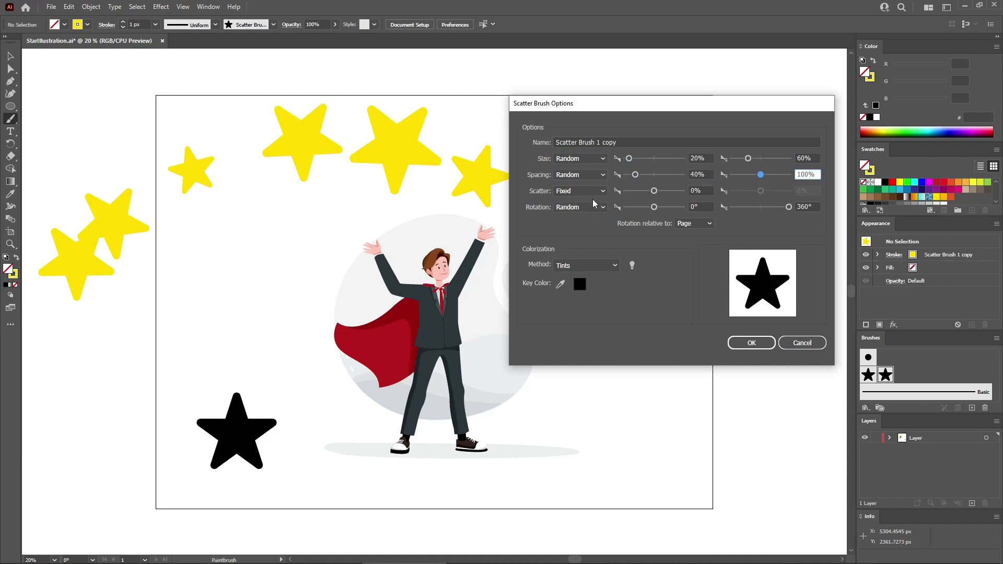
Step: Set the copied brush's scatter to Random from -40% to 40% and apply the brush options
{"action": "left_click", "coordinate": [593, 191]}
{"action": "left_click", "coordinate": [582, 214]}
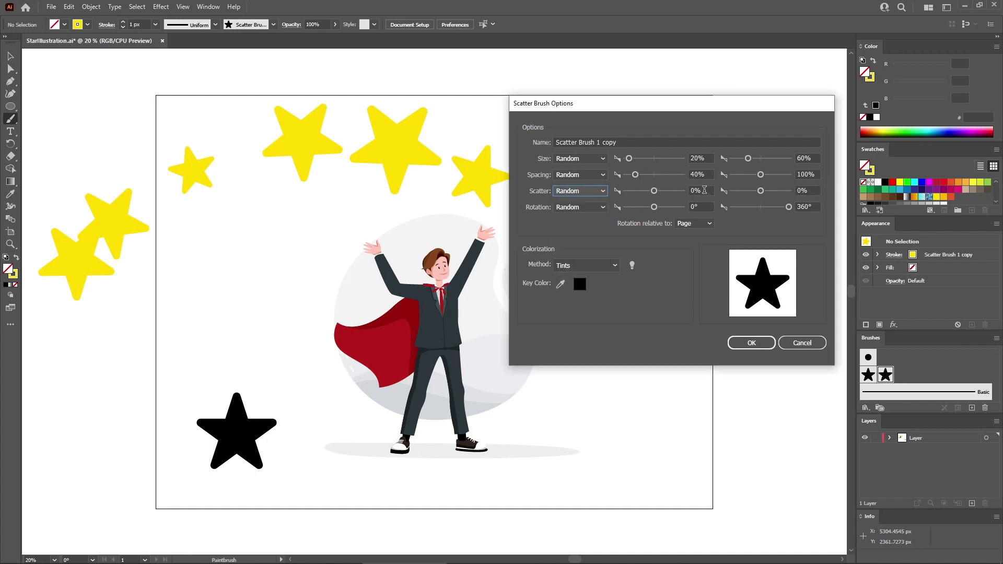
{"action": "left_click", "coordinate": [654, 191]}
{"action": "type", "text": "-40"}
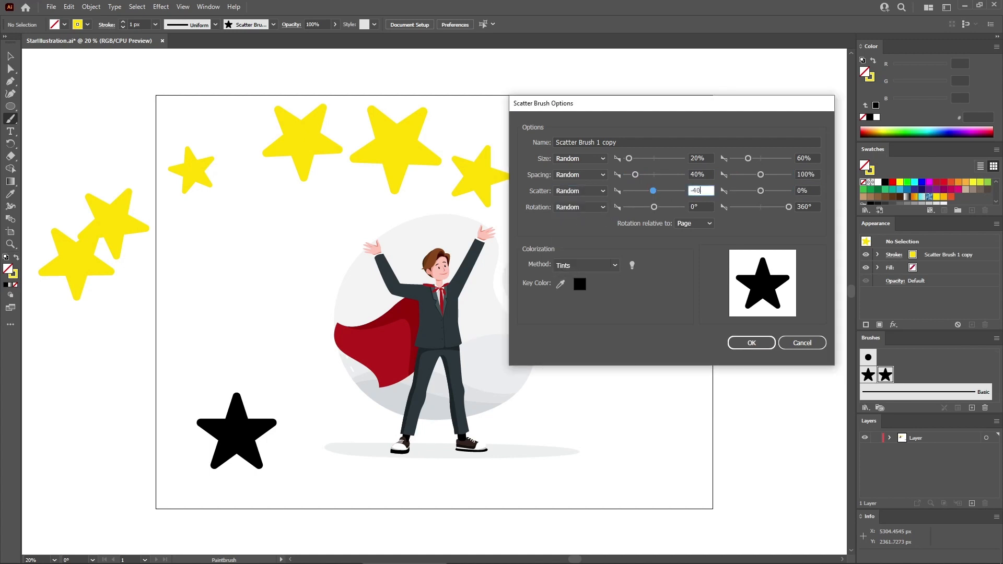
{"action": "key", "text": "Tab"}
{"action": "type", "text": "4"}
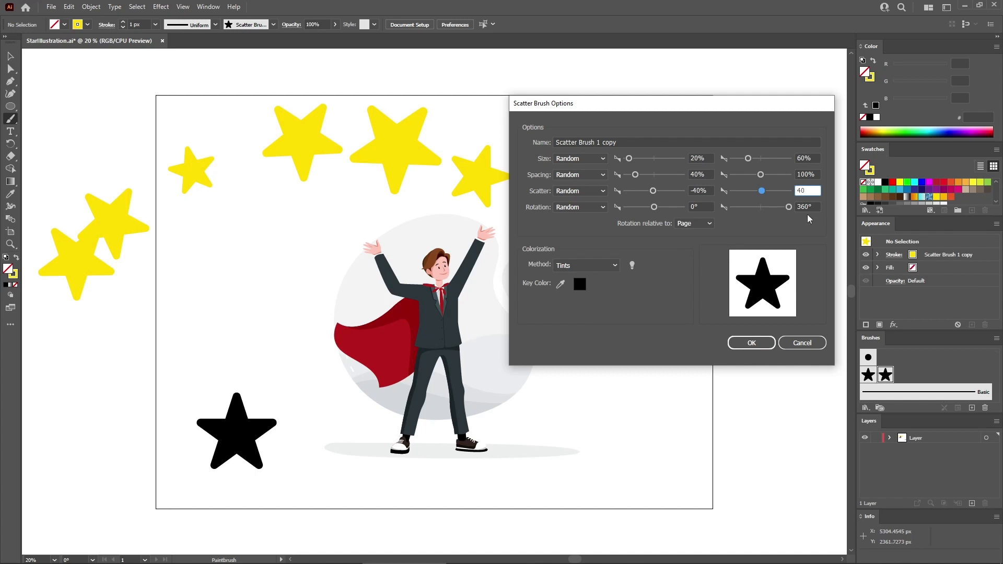
{"action": "left_click", "coordinate": [751, 343]}
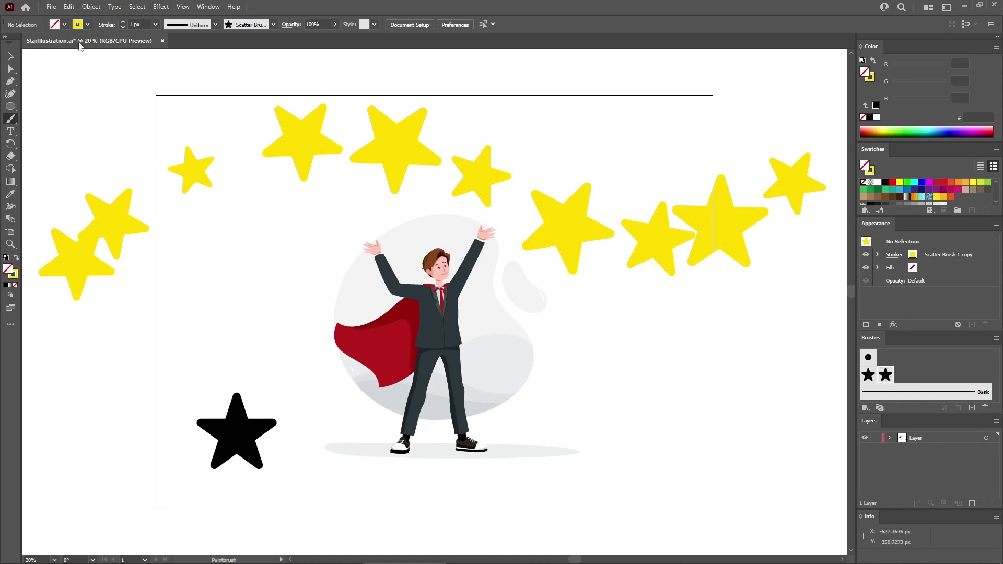
Step: Paint a second wavy stroke of smaller stars in orange over the yellow ones above the man with the copied brush
{"action": "left_click", "coordinate": [88, 24]}
{"action": "left_click", "coordinate": [45, 64]}
{"action": "mouse_move", "coordinate": [67, 272]}
{"action": "left_mouse_down"}
{"action": "mouse_move", "coordinate": [101, 229]}
{"action": "mouse_move", "coordinate": [198, 156]}
{"action": "mouse_move", "coordinate": [289, 128]}
{"action": "mouse_move", "coordinate": [404, 157]}
{"action": "mouse_move", "coordinate": [501, 204]}
{"action": "mouse_move", "coordinate": [611, 238]}
{"action": "mouse_move", "coordinate": [720, 227]}
{"action": "mouse_move", "coordinate": [818, 166]}
{"action": "left_mouse_up"}
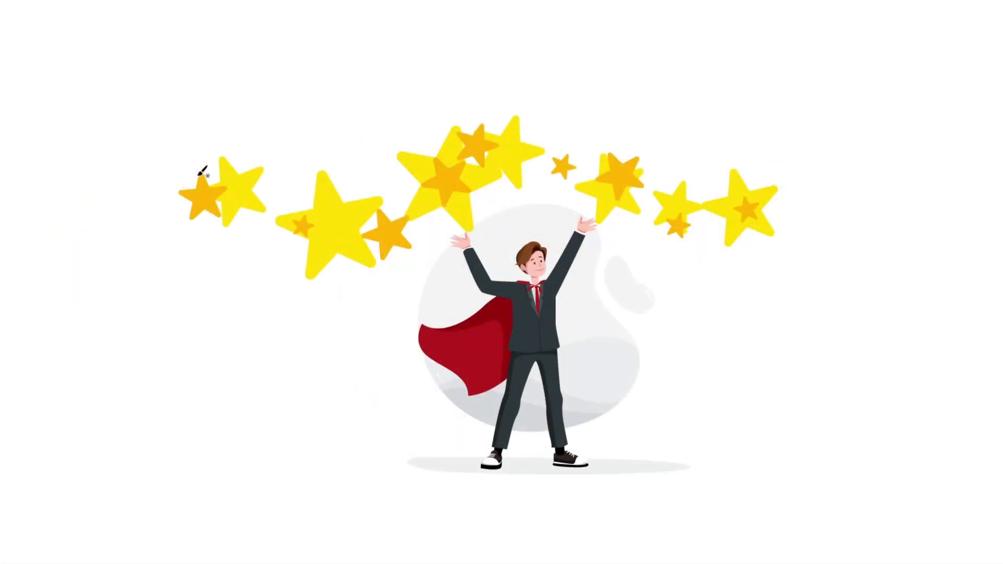